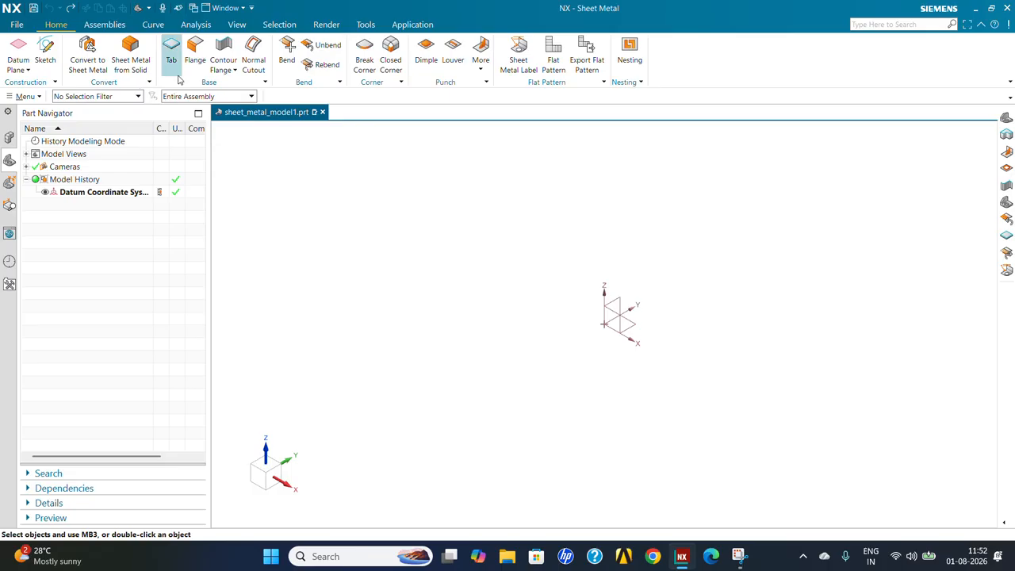
# Step: Create an on-plane sketch on the XY plane of the datum coordinate system
pyautogui.click(45, 49)
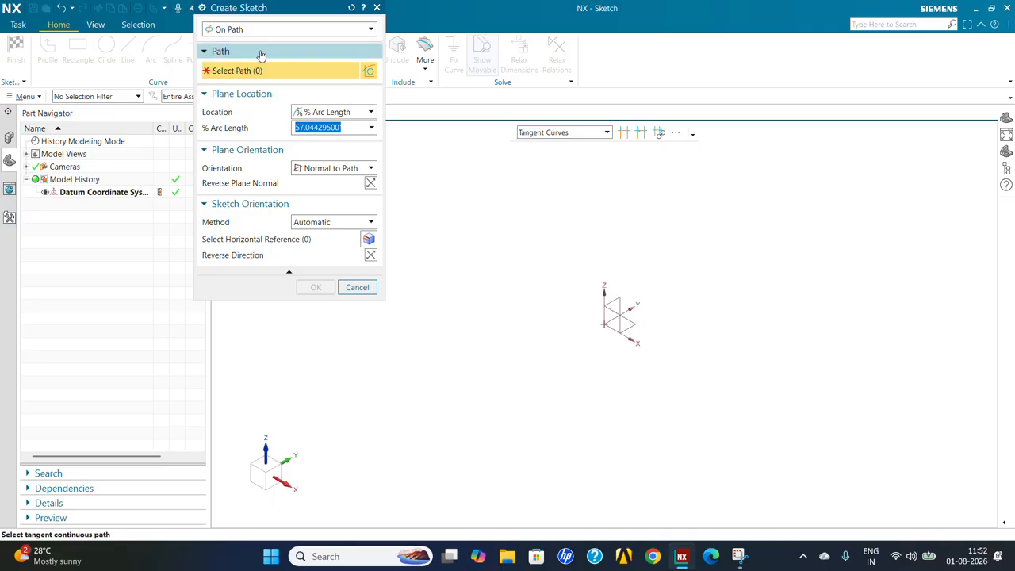
pyautogui.click(258, 30)
pyautogui.click(243, 43)
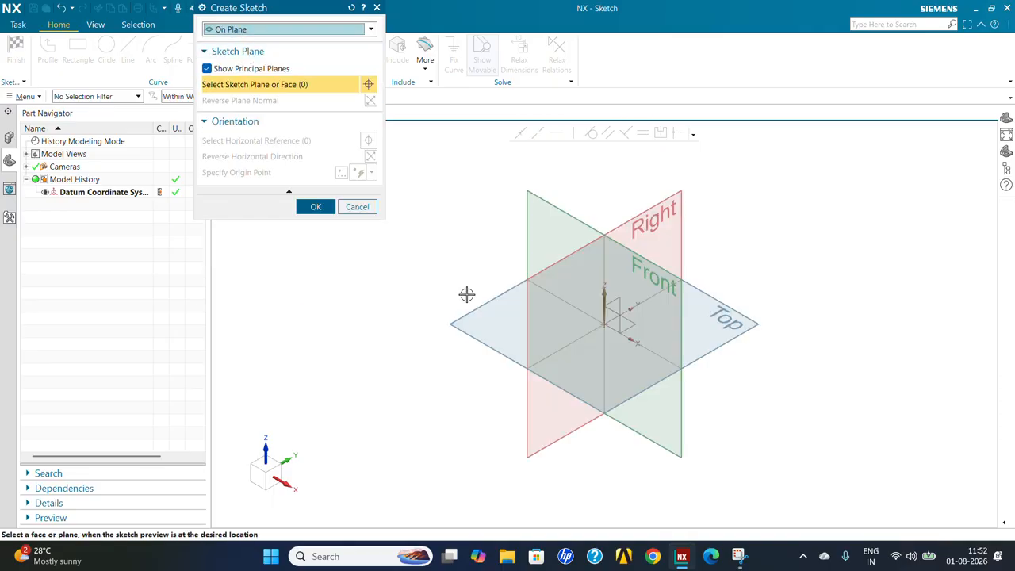
pyautogui.click(617, 325)
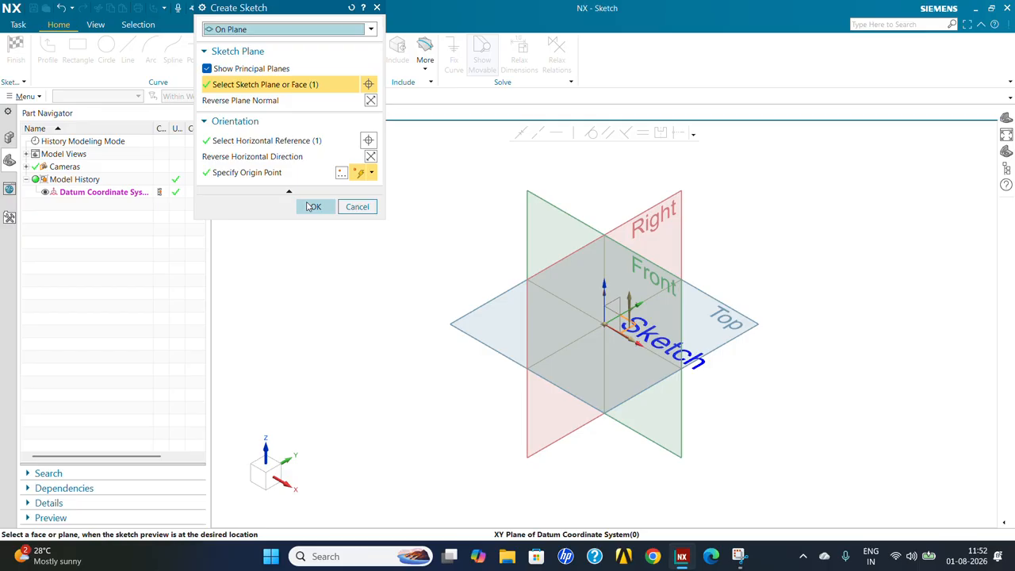
pyautogui.click(316, 207)
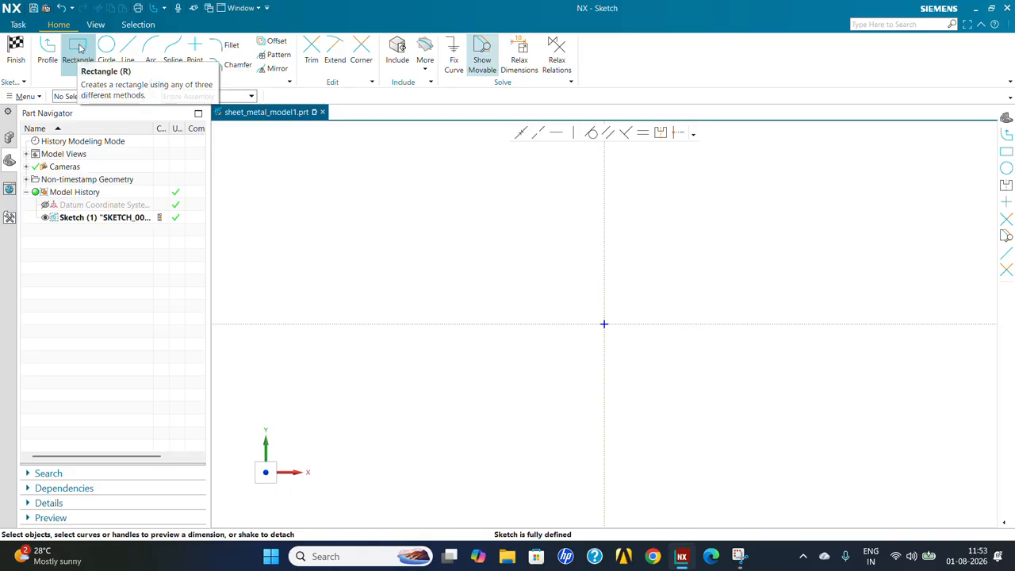
# Step: Sketch a two-point rectangle enclosing the origin, wider than it is high
pyautogui.click(77, 49)
pyautogui.click(405, 180)
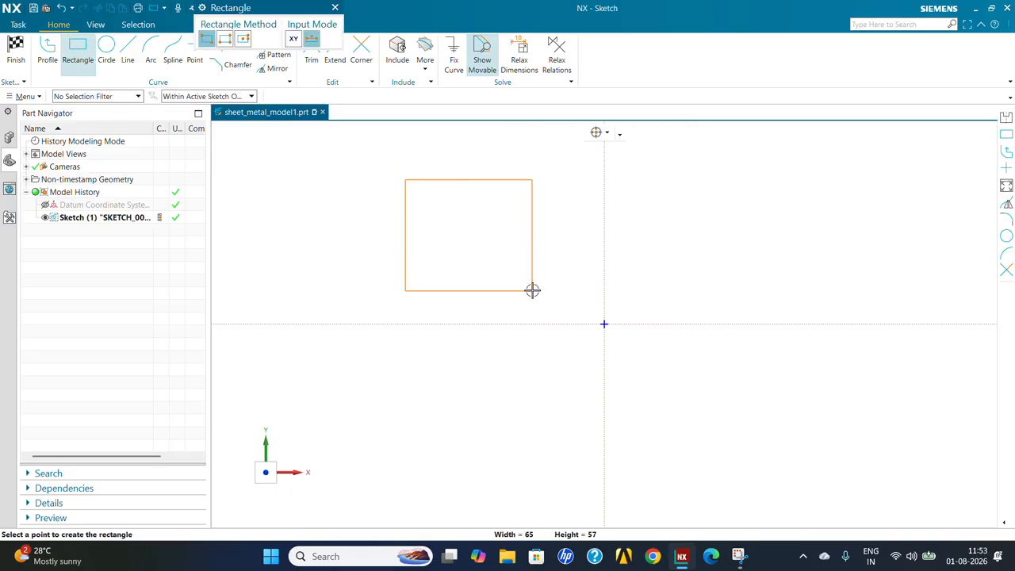
pyautogui.click(810, 471)
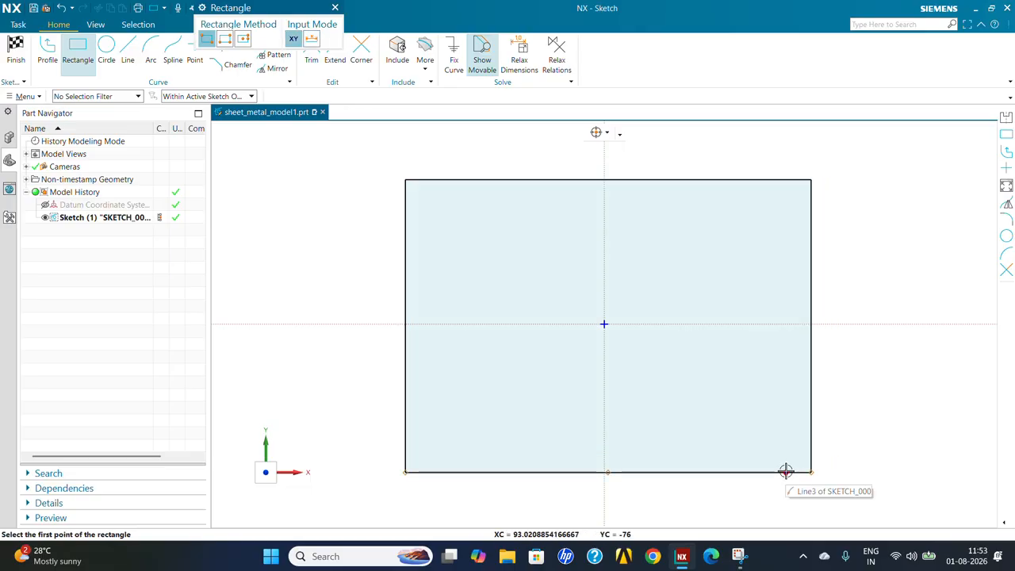
pyautogui.press('Escape')
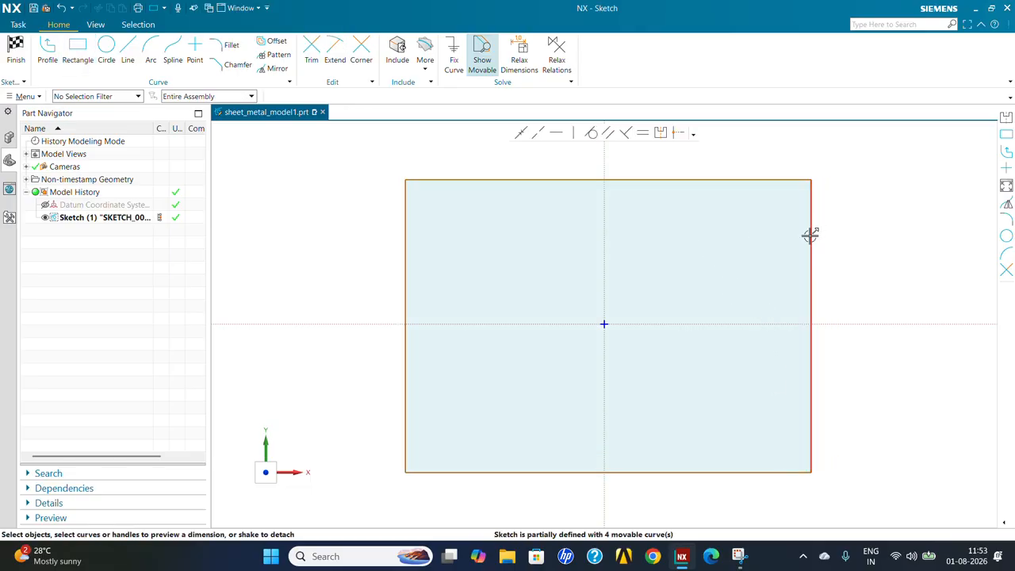
# Step: Adjust the rectangle by moving its right edge slightly outward and its upper edge slightly down, and finish the sketch
pyautogui.moveTo(810, 233)
pyautogui.mouseDown()
pyautogui.moveTo(782, 245)
pyautogui.moveTo(773, 233)
pyautogui.mouseUp()
pyautogui.moveTo(696, 184); pyautogui.dragTo(709, 208)
pyautogui.moveTo(772, 290); pyautogui.dragTo(818, 291)
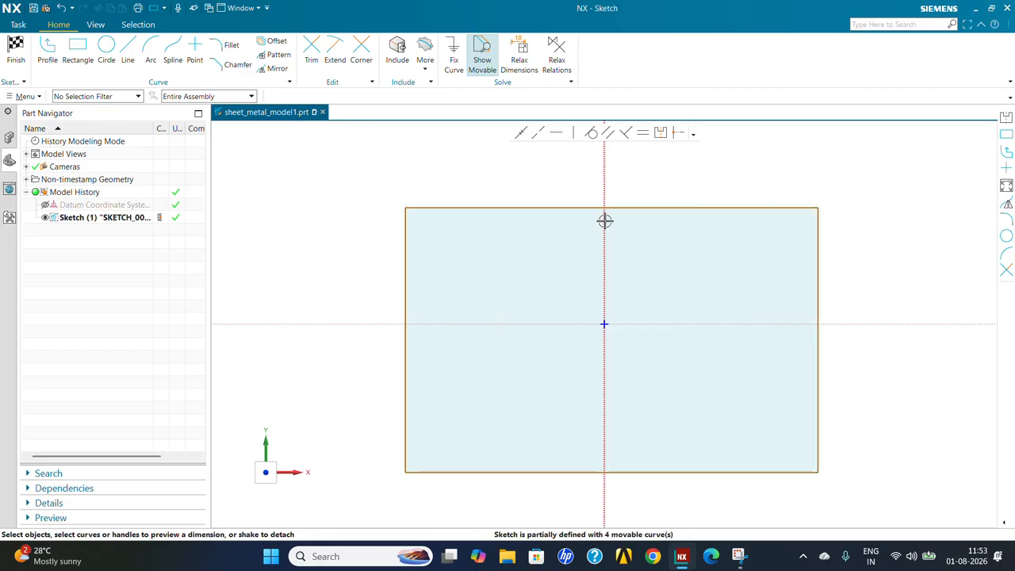
pyautogui.moveTo(629, 207); pyautogui.dragTo(627, 189)
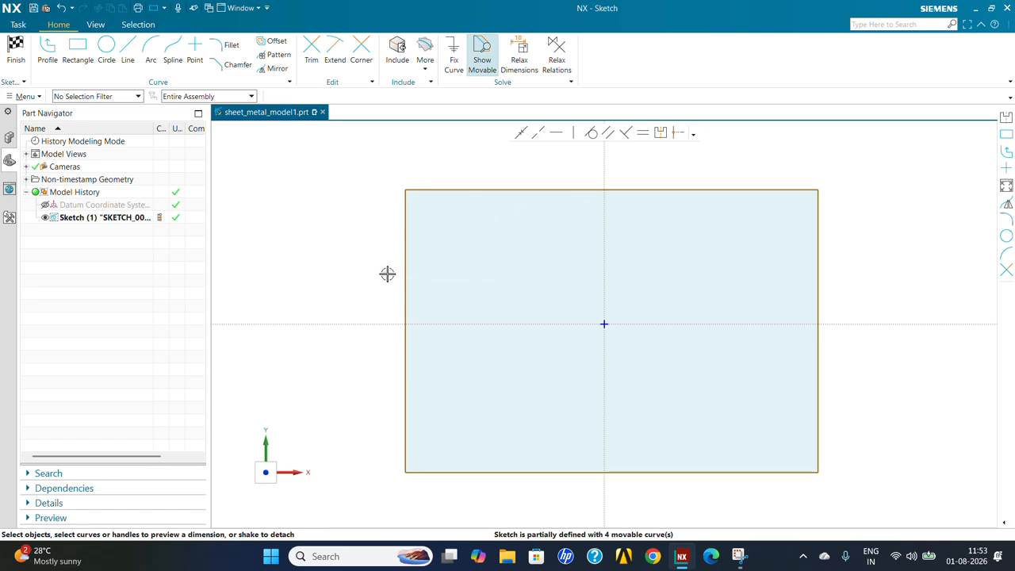
pyautogui.click(15, 52)
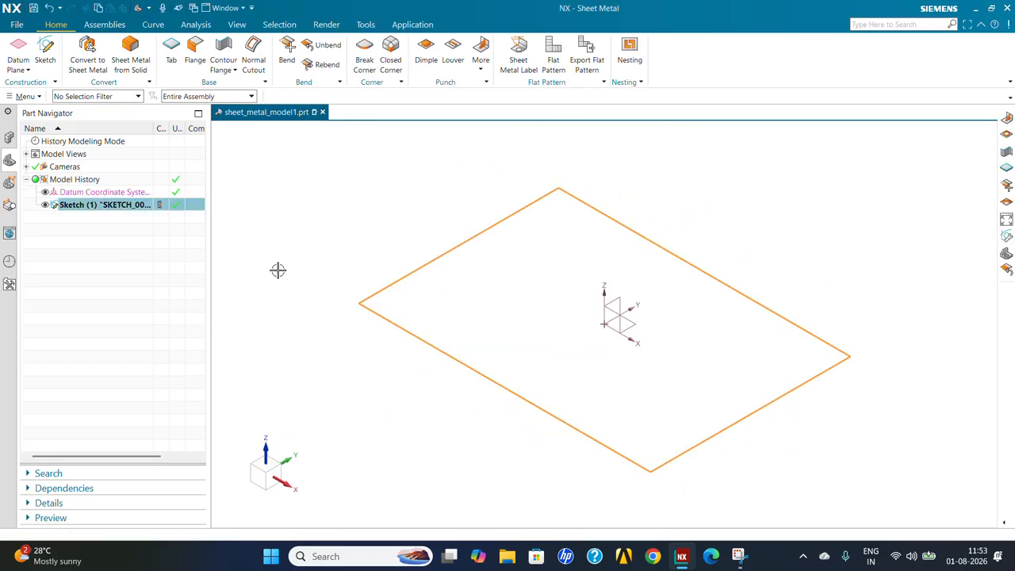
pyautogui.click(283, 240)
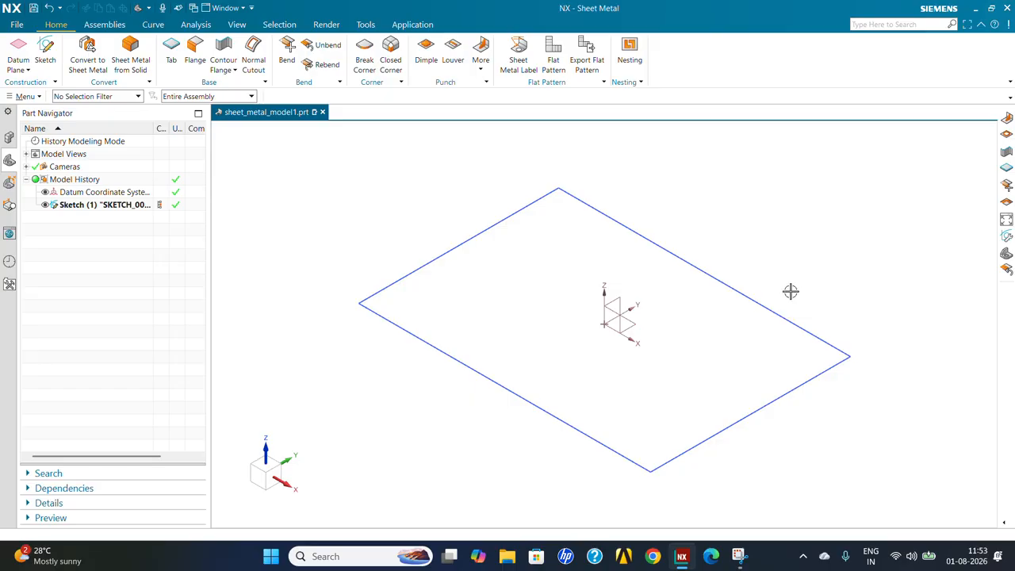
# Step: Create a 3 mm thick base Tab from the rectangle sketch
pyautogui.click(171, 51)
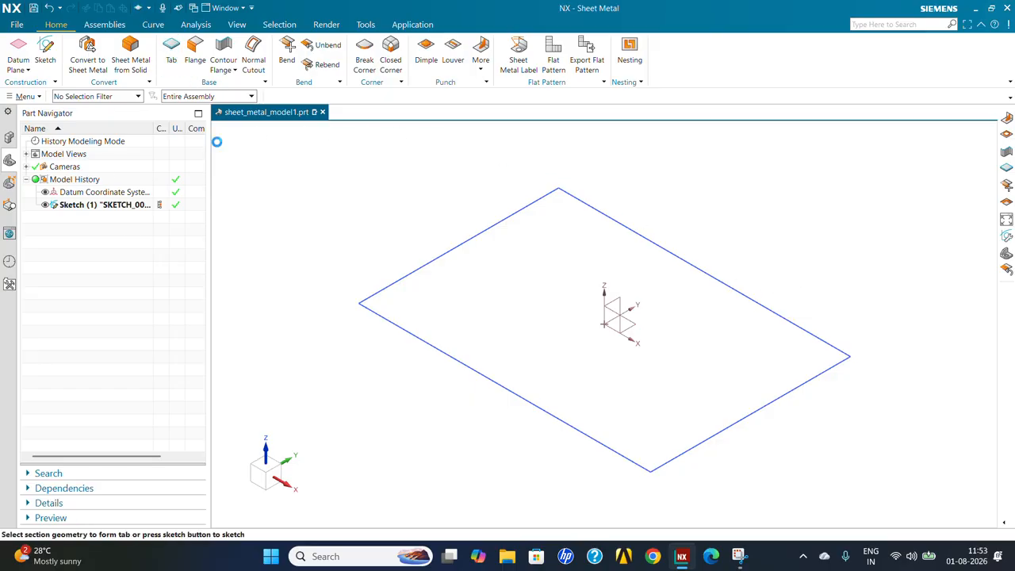
pyautogui.click(452, 254)
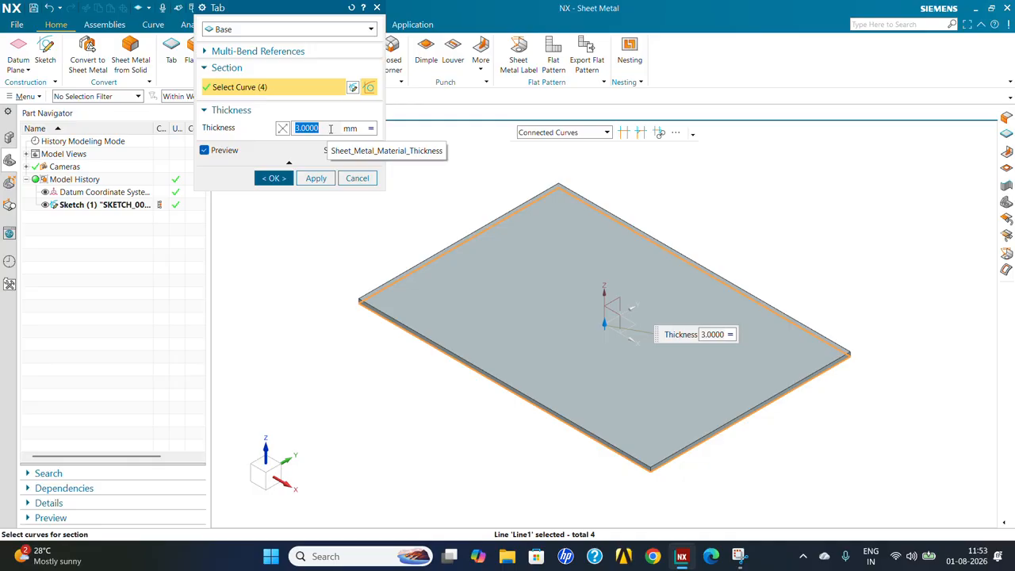
pyautogui.click(239, 52)
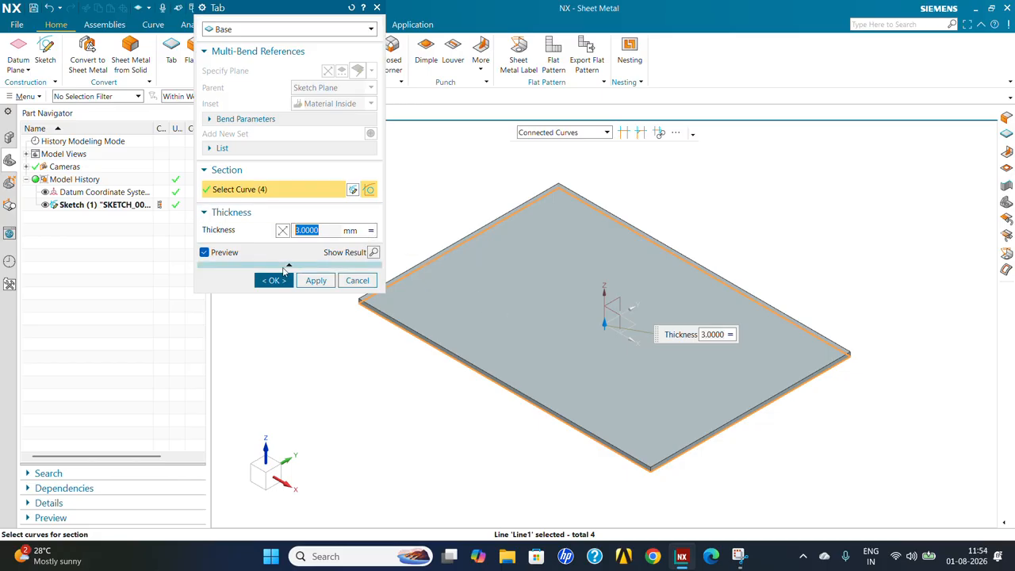
pyautogui.click(275, 280)
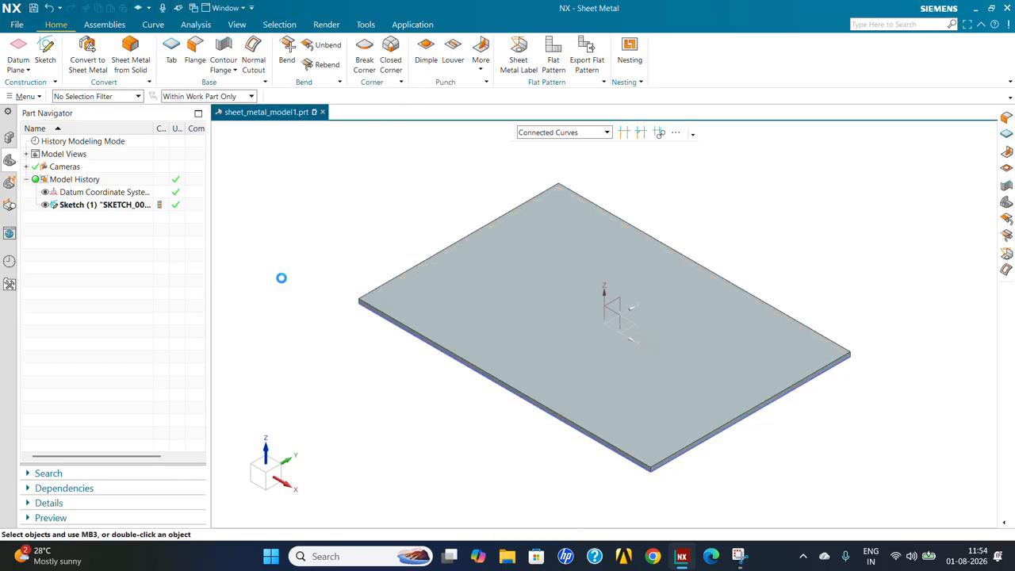
# Step: Add a full-width 70 mm flange at 90° with Material Inside inset along the plate's long edge on the +Y side
pyautogui.click(198, 63)
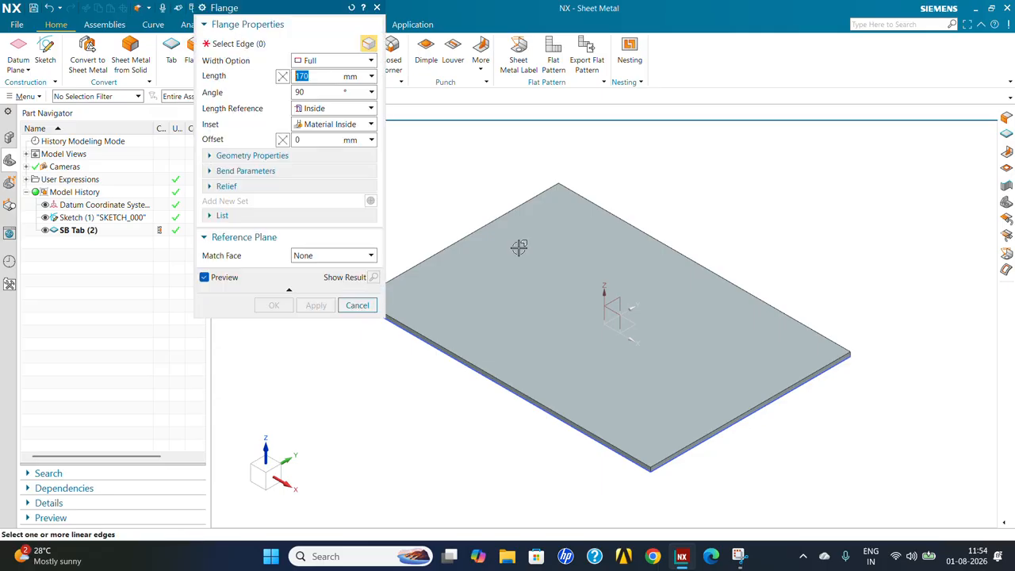
pyautogui.scroll(-1, 698, 324)
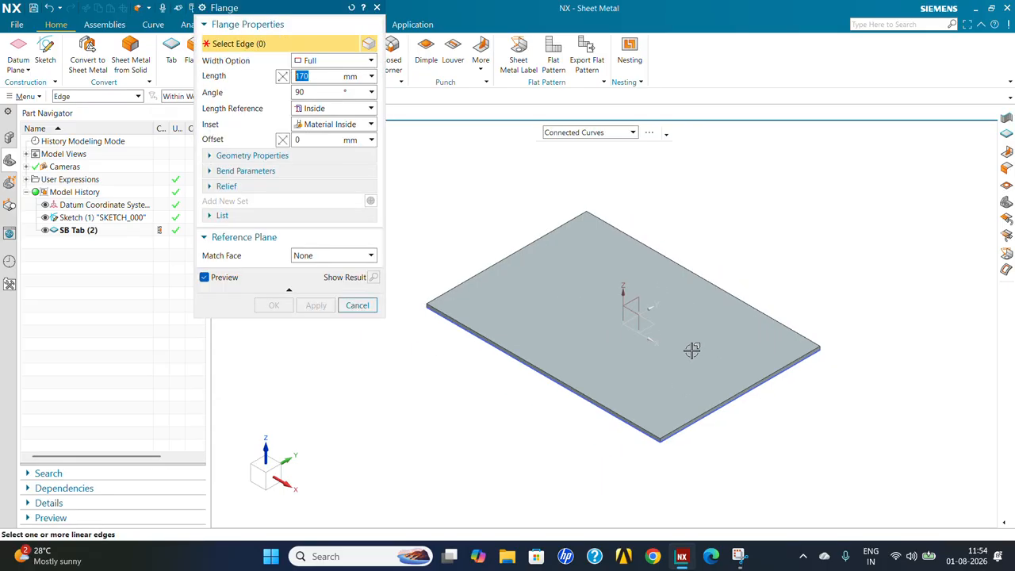
pyautogui.moveTo(692, 350); pyautogui.dragTo(679, 330, button='middle')
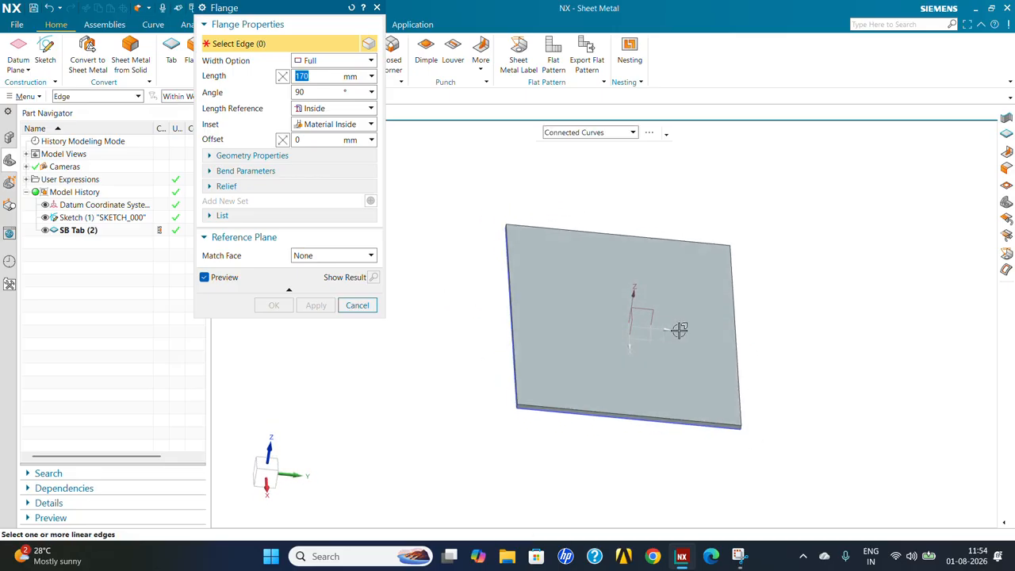
pyautogui.click(735, 333)
pyautogui.moveTo(627, 349); pyautogui.dragTo(673, 336, button='middle')
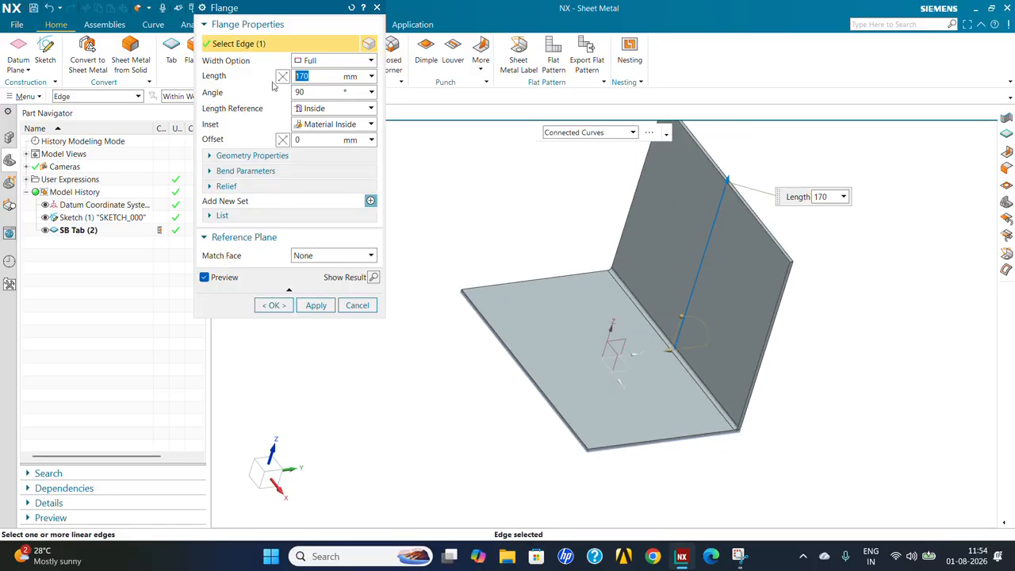
pyautogui.write('70')
pyautogui.press('Return')
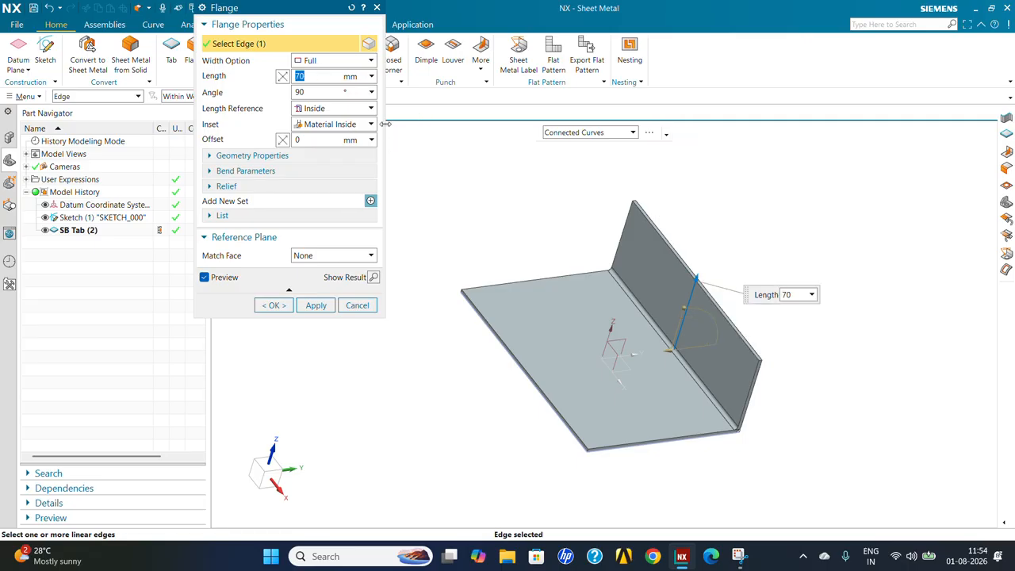
pyautogui.moveTo(652, 347); pyautogui.dragTo(646, 349, button='middle')
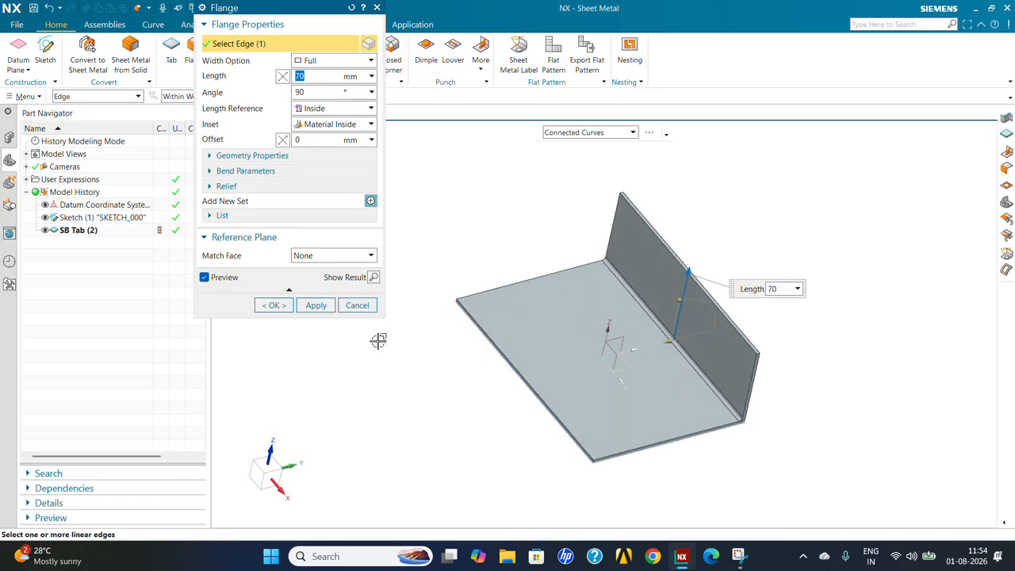
pyautogui.click(316, 307)
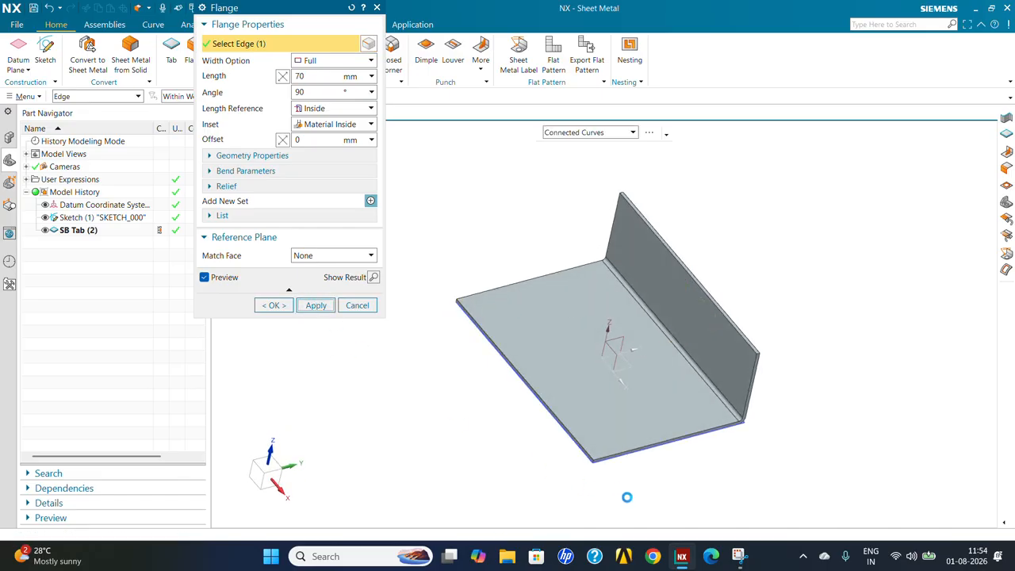
# Step: Preview a 70 mm flange on the adjacent short edge at the +X end and examine the corner between the two flanges
pyautogui.click(643, 447)
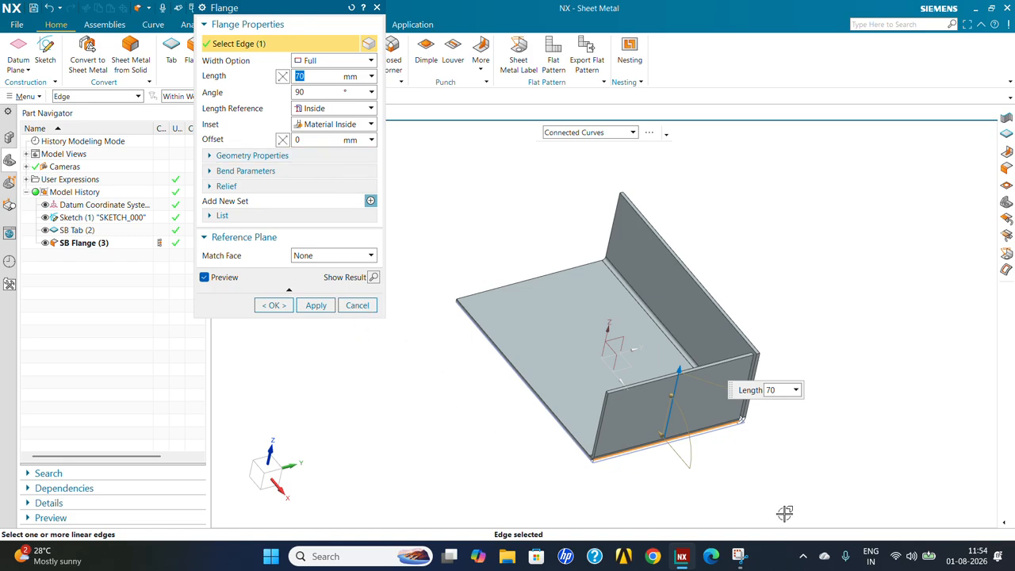
pyautogui.moveTo(784, 513); pyautogui.dragTo(698, 389, button='middle')
pyautogui.moveTo(642, 474); pyautogui.dragTo(668, 228, button='middle')
pyautogui.scroll(6, 639, 229)
pyautogui.scroll(-1, 652, 287)
pyautogui.scroll(3, 548, 216)
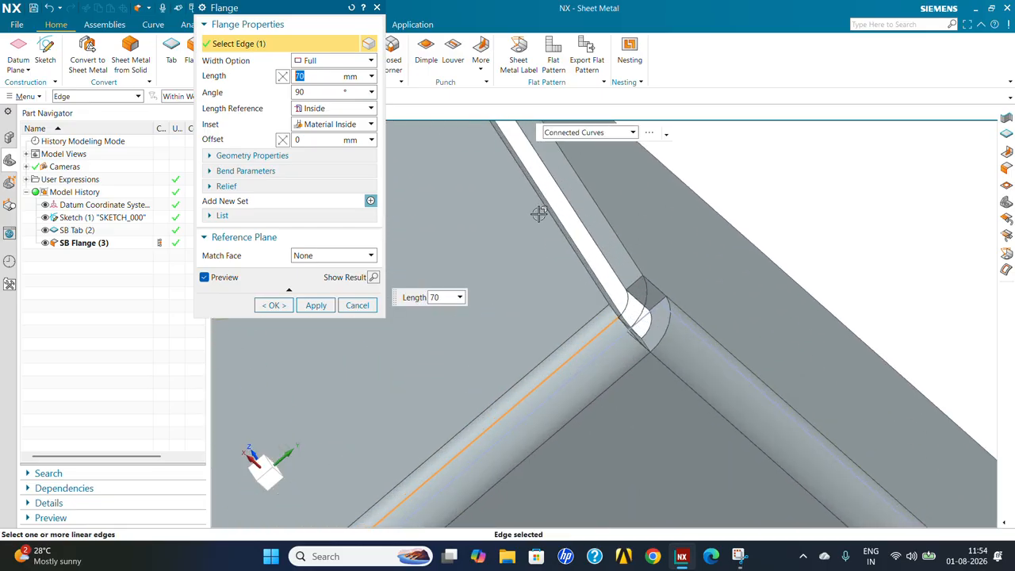
pyautogui.moveTo(687, 344); pyautogui.dragTo(664, 331, button='middle')
pyautogui.scroll(2, 464, 277)
pyautogui.scroll(-2, 652, 369)
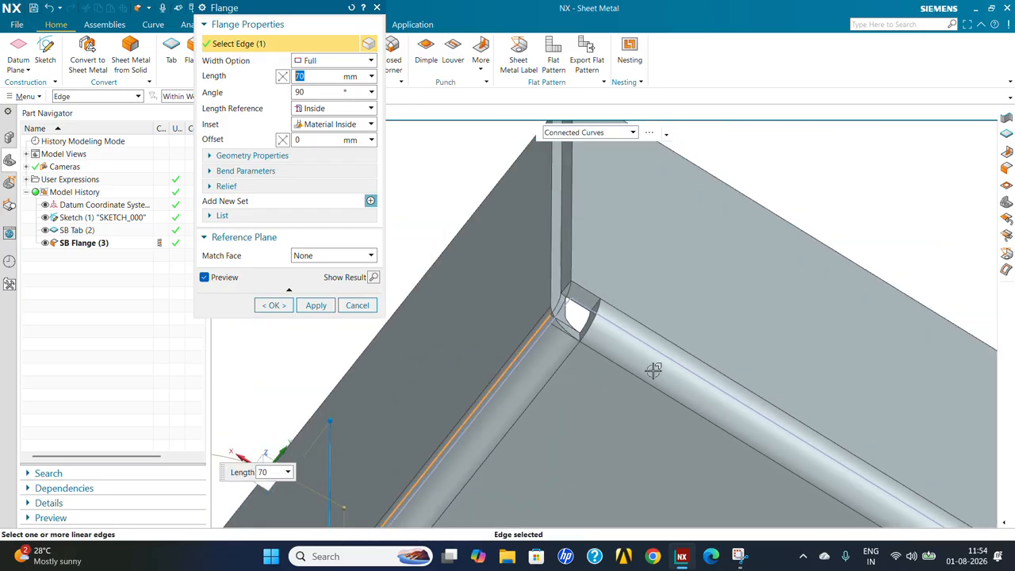
pyautogui.scroll(2, 563, 295)
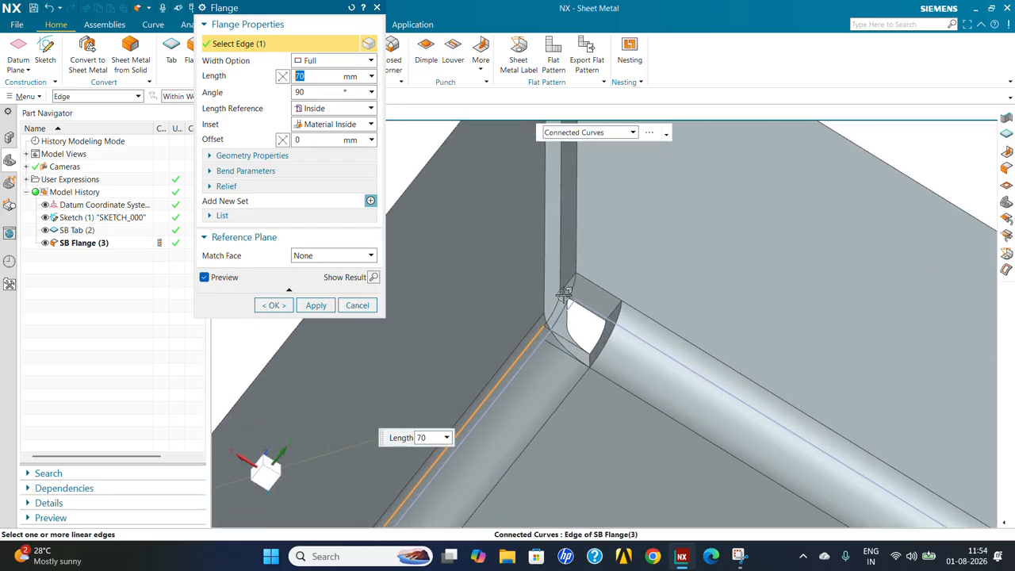
# Step: Try the Material Outside inset for the short-edge flange, and set it to Bend Outside
pyautogui.click(322, 125)
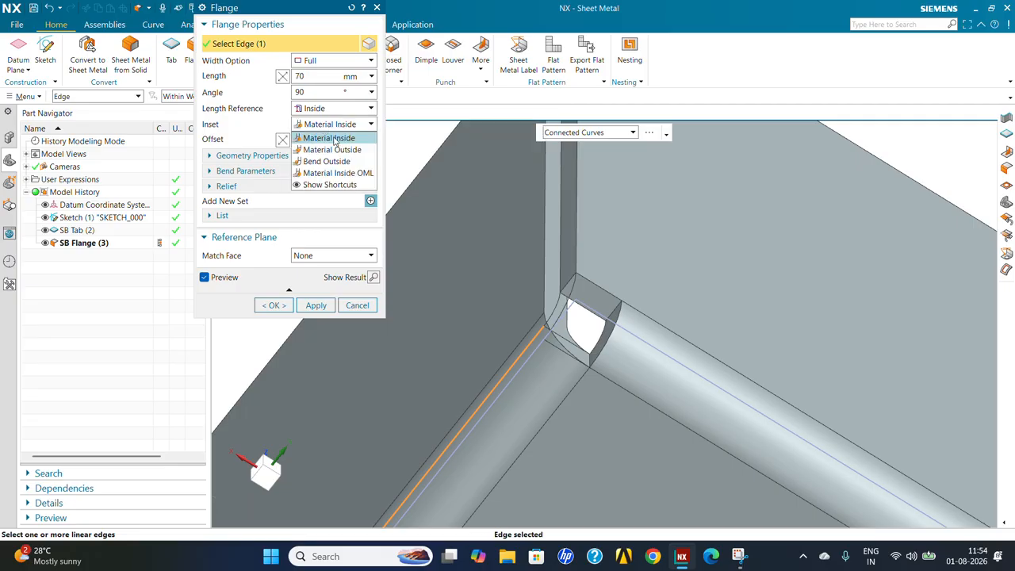
pyautogui.click(331, 150)
pyautogui.click(333, 125)
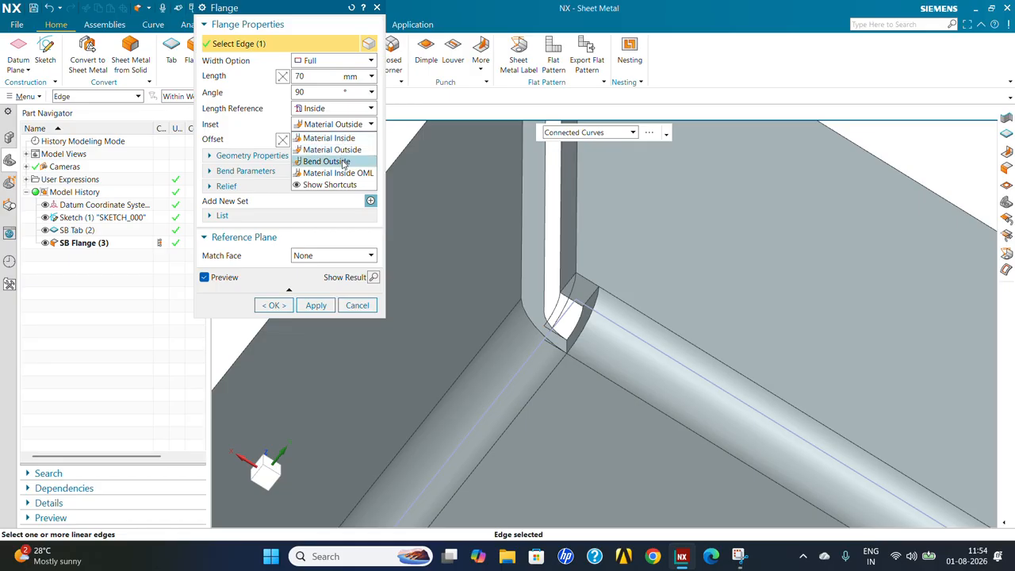
pyautogui.click(343, 163)
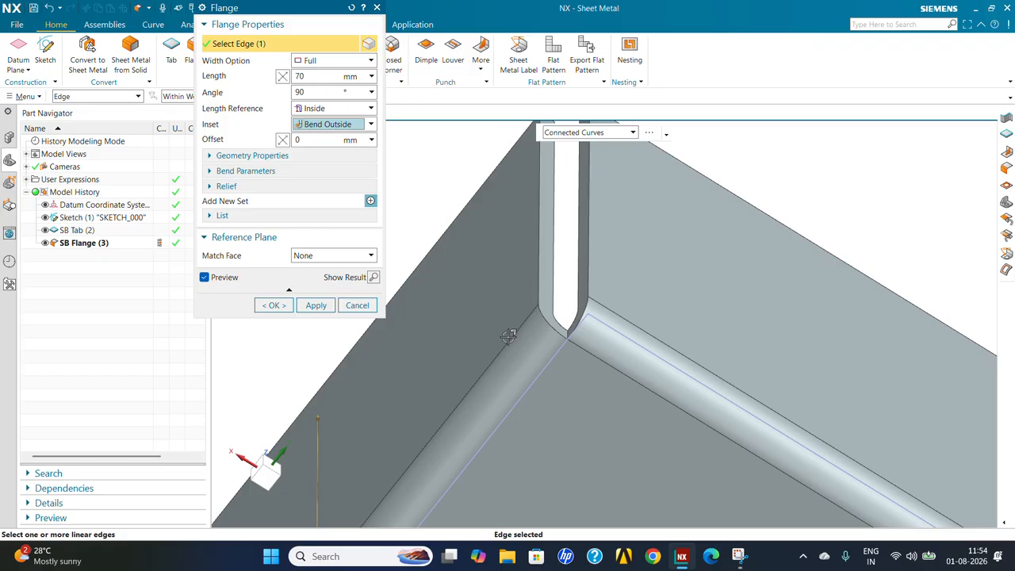
pyautogui.scroll(-1, 600, 332)
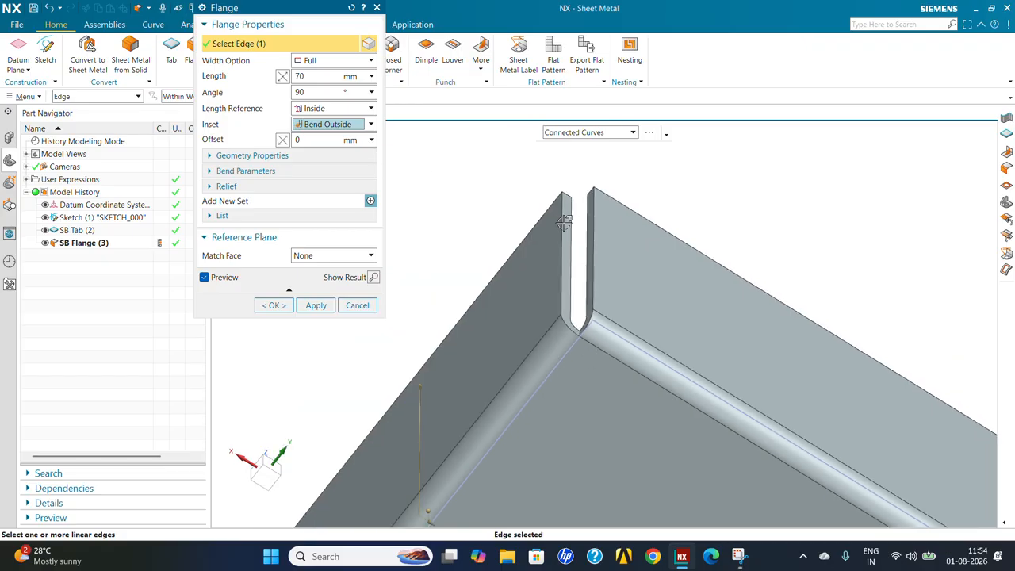
# Step: Add the opposite long edge of the plate to the flange selection and create both 70 mm flanges
pyautogui.scroll(-2, 553, 256)
pyautogui.moveTo(580, 244); pyautogui.dragTo(671, 258, button='middle')
pyautogui.scroll(-3, 632, 248)
pyautogui.scroll(3, 670, 390)
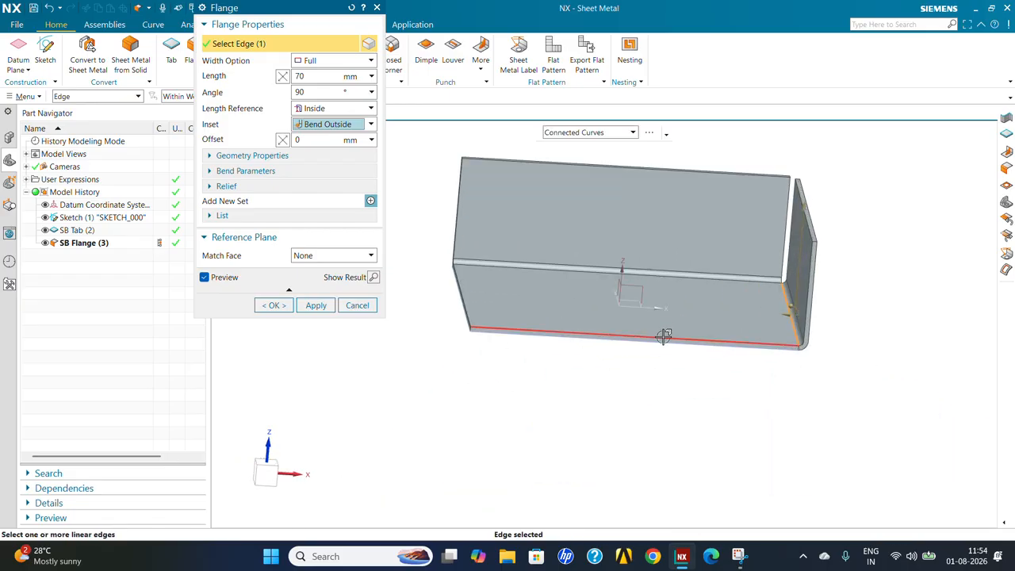
pyautogui.click(664, 341)
pyautogui.moveTo(623, 374); pyautogui.dragTo(682, 340, button='middle')
pyautogui.click(273, 305)
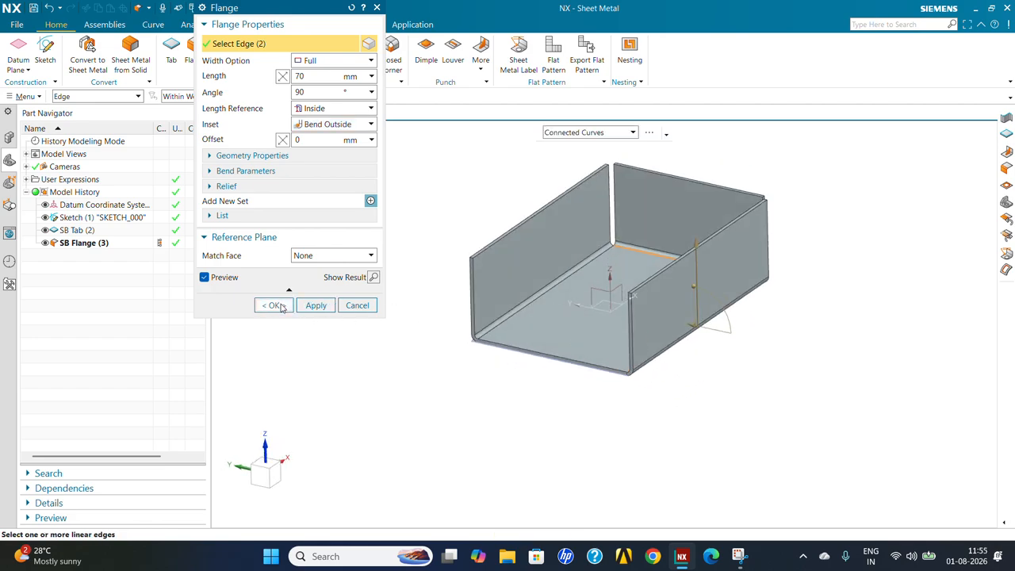
# Step: Start a secondary contour flange and create its section sketch plane normal to the plate's open short edge at about 66% arc length, with the normal reversed
pyautogui.moveTo(373, 274); pyautogui.dragTo(528, 362, button='middle')
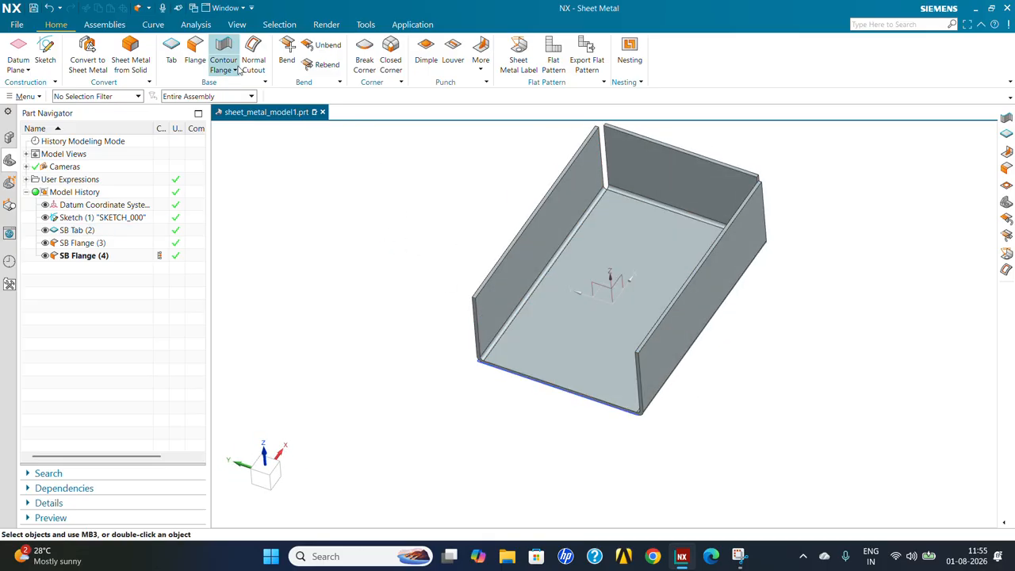
pyautogui.click(235, 72)
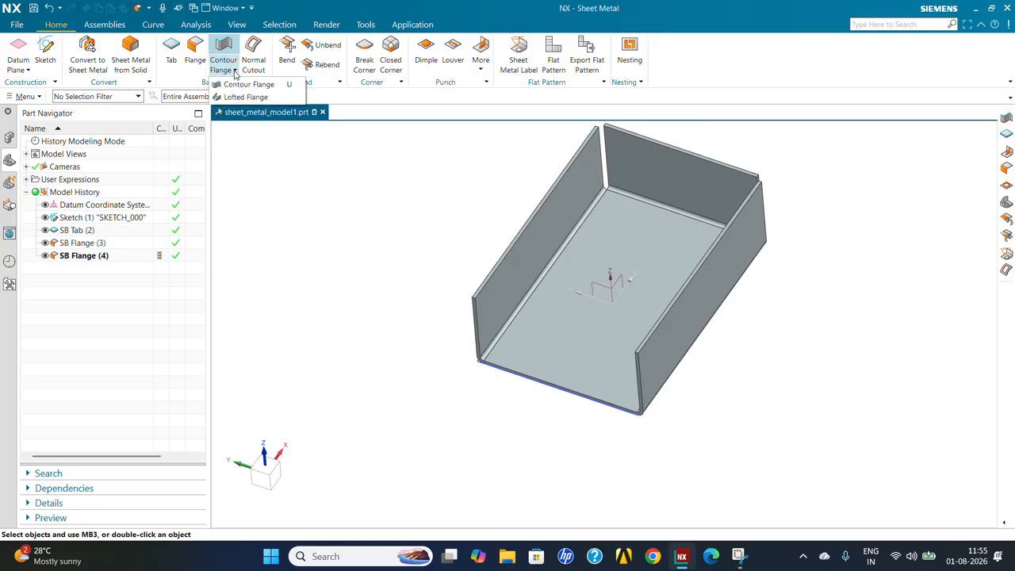
pyautogui.click(241, 85)
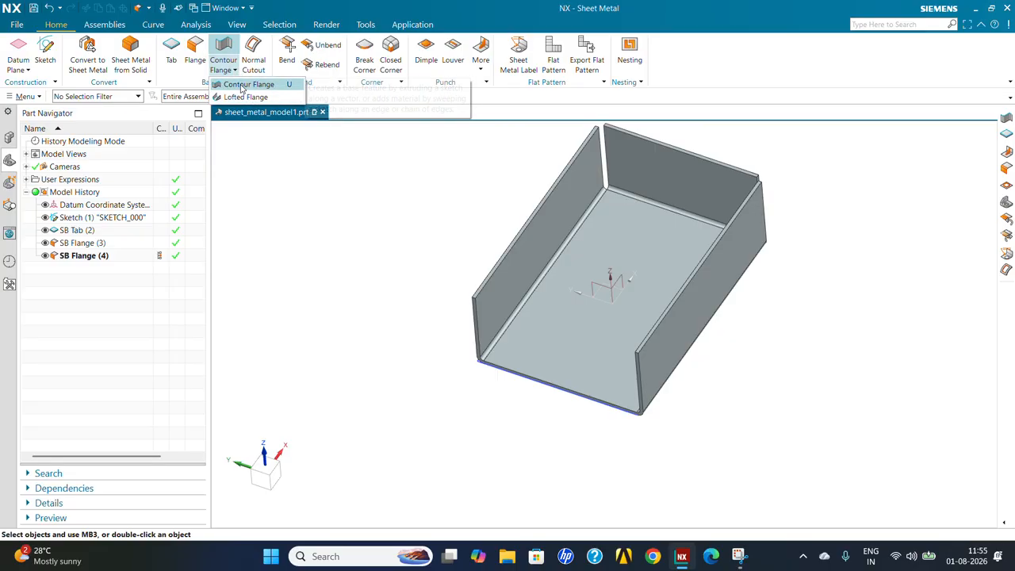
pyautogui.moveTo(506, 403); pyautogui.dragTo(485, 394, button='middle')
pyautogui.scroll(2, 509, 309)
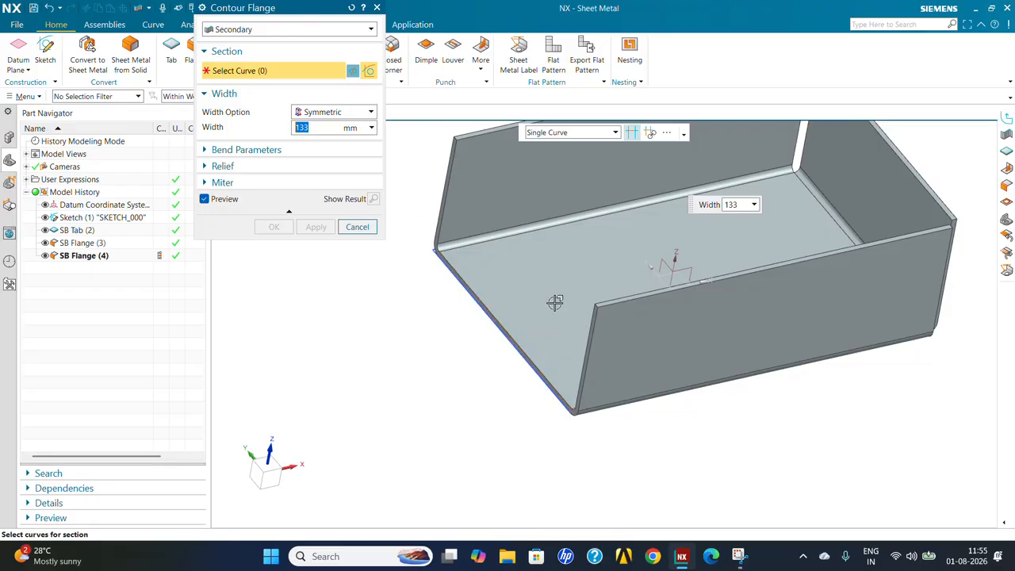
pyautogui.moveTo(487, 360)
pyautogui.mouseDown(button='middle')
pyautogui.moveTo(467, 333)
pyautogui.moveTo(479, 352)
pyautogui.mouseUp(button='middle')
pyautogui.click(292, 31)
pyautogui.click(293, 32)
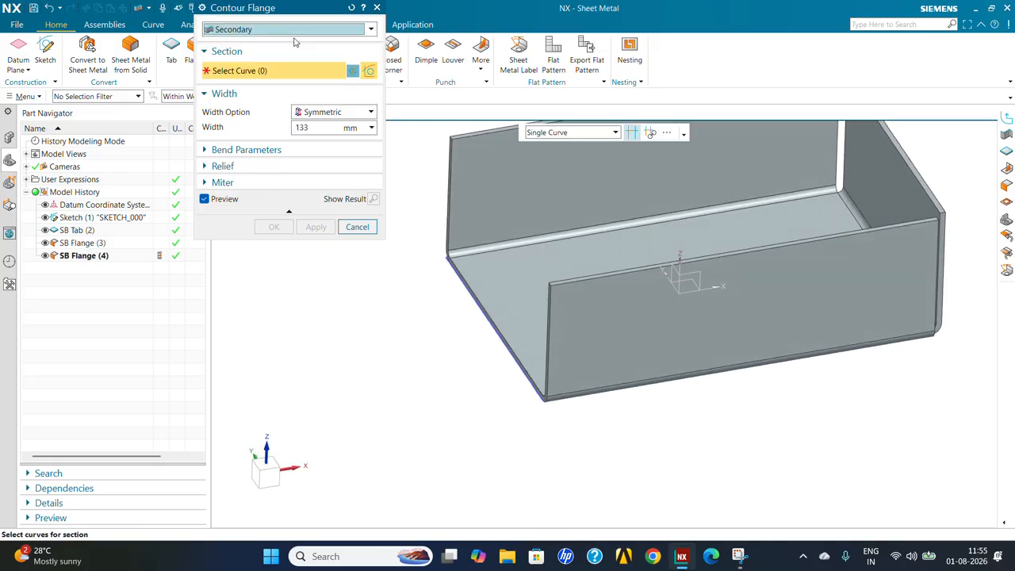
pyautogui.click(482, 300)
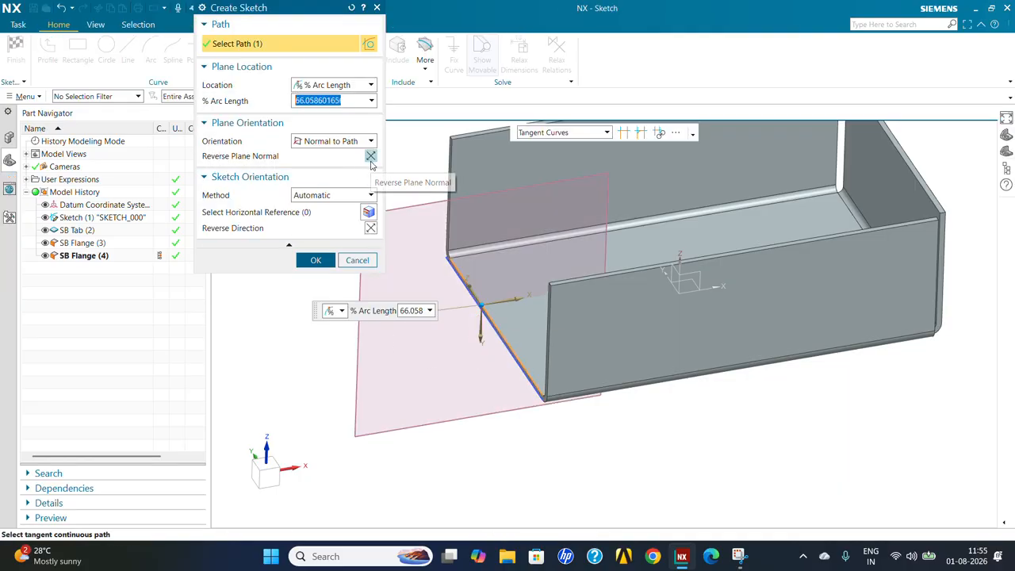
pyautogui.click(369, 156)
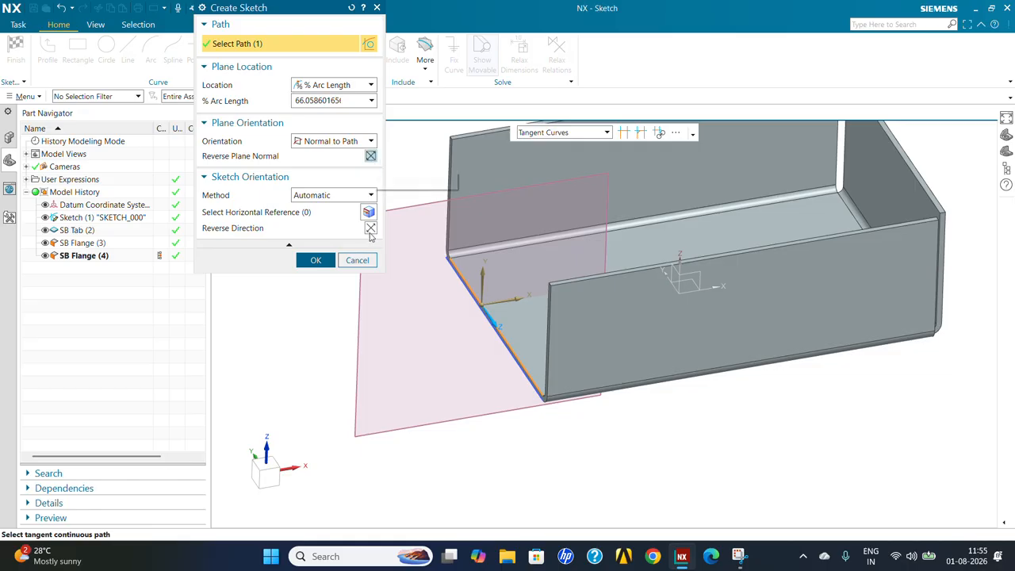
pyautogui.click(319, 265)
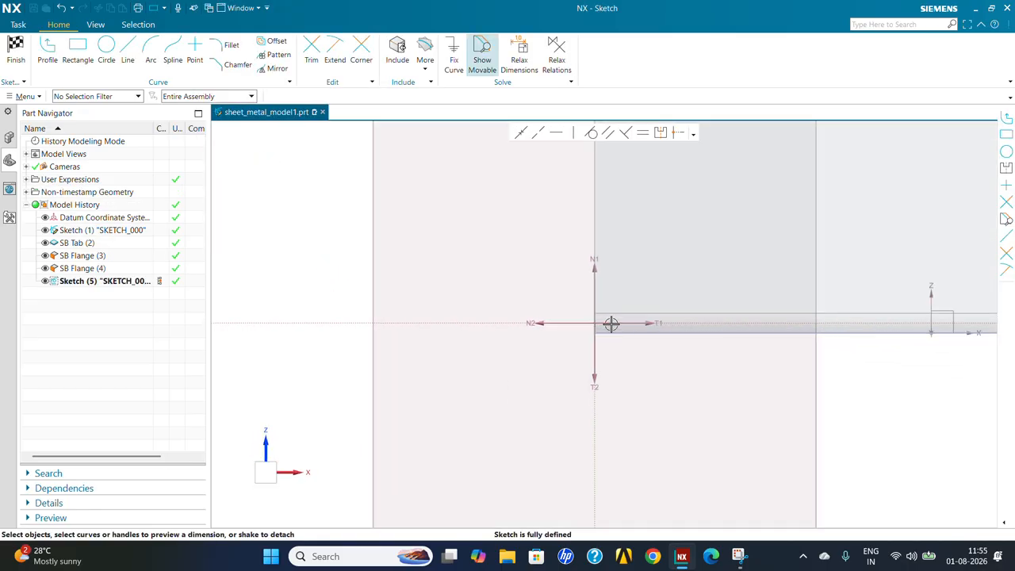
# Step: Sketch a profile from the sketch origin: a horizontal line about 45 mm long away from the plate, followed by a line sloping up and outward
pyautogui.click(48, 51)
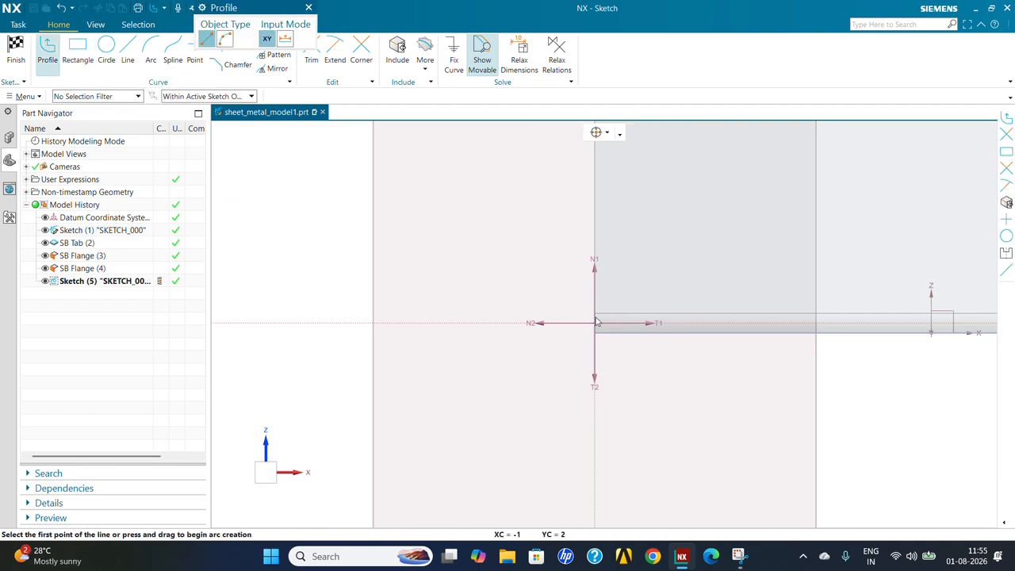
pyautogui.click(595, 322)
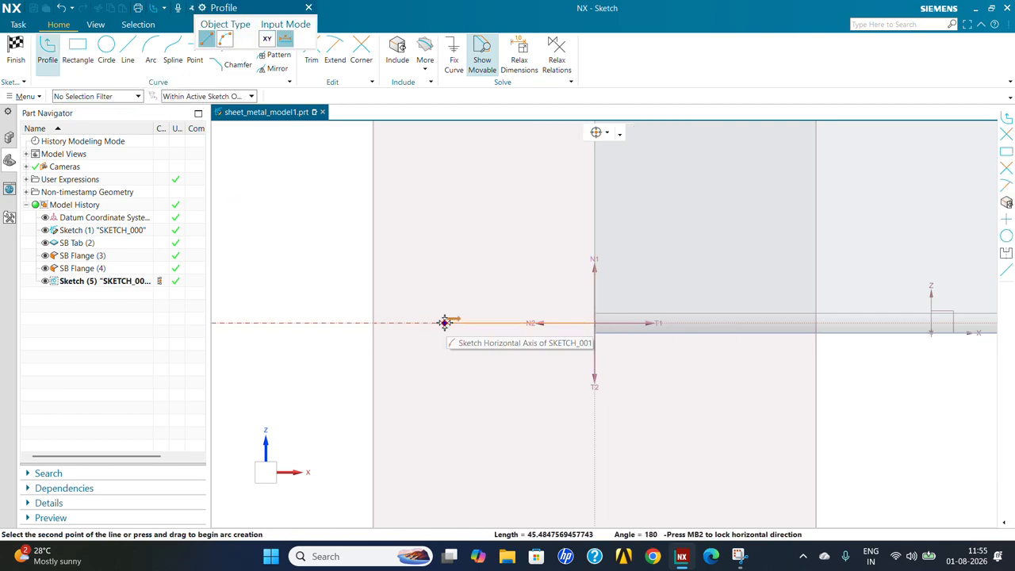
pyautogui.click(445, 322)
pyautogui.click(283, 183)
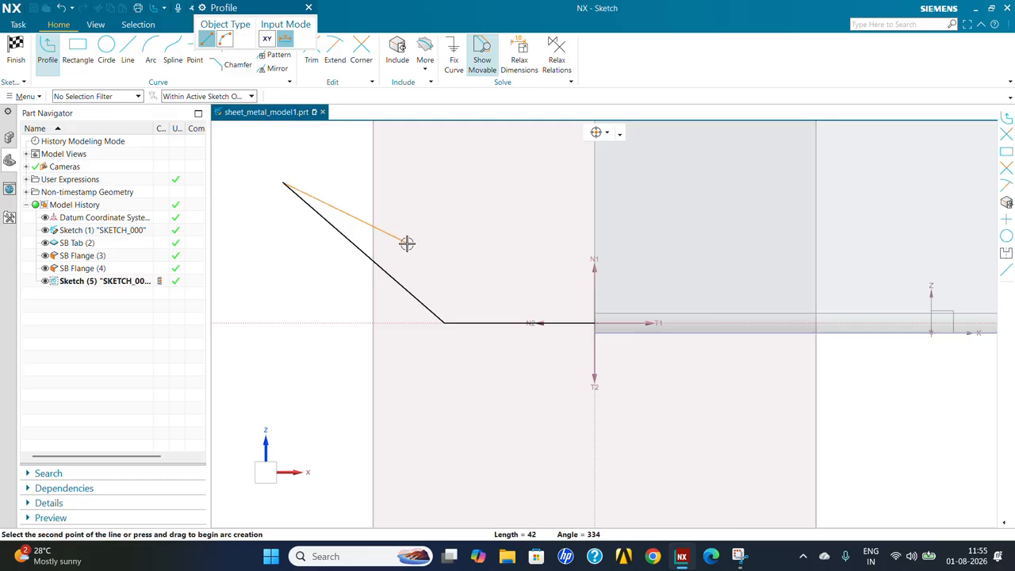
pyautogui.press('Escape')
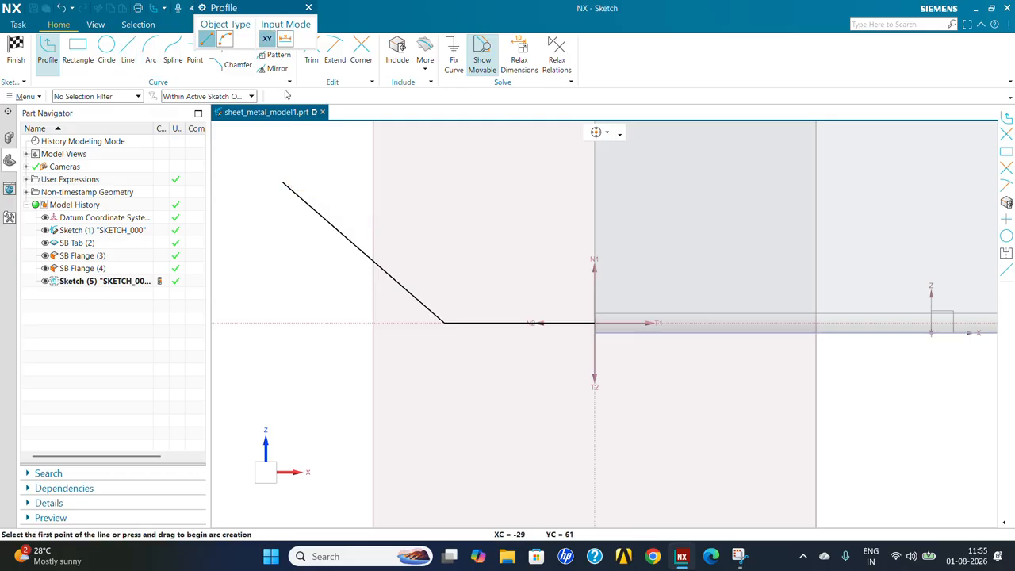
pyautogui.moveTo(258, 14); pyautogui.dragTo(138, 110)
# Step: Fillet the corner between the two profile lines with a radius of about 51 mm and finish the sketch
pyautogui.click(230, 46)
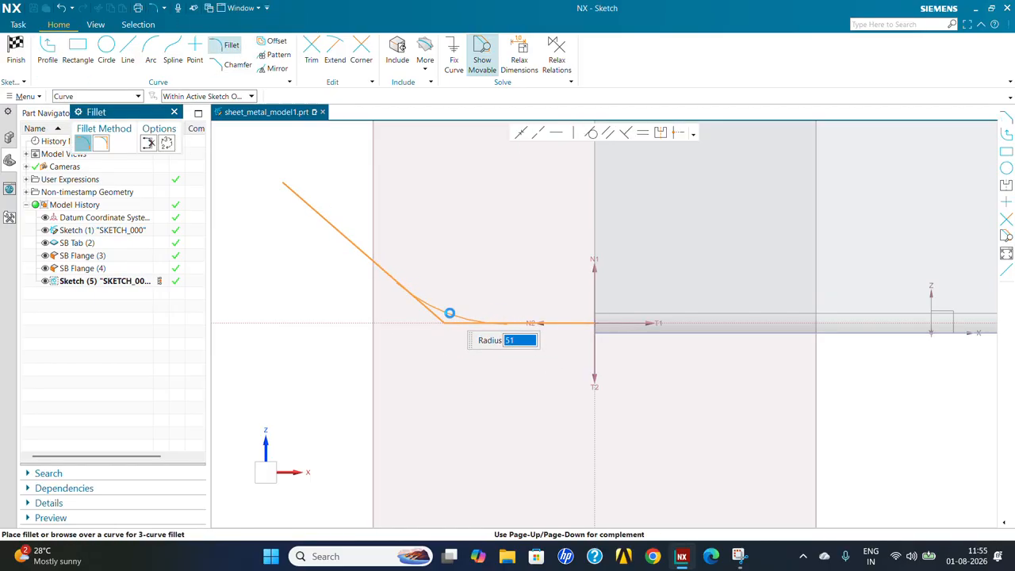
pyautogui.click(451, 312)
pyautogui.press('Escape')
pyautogui.click(17, 54)
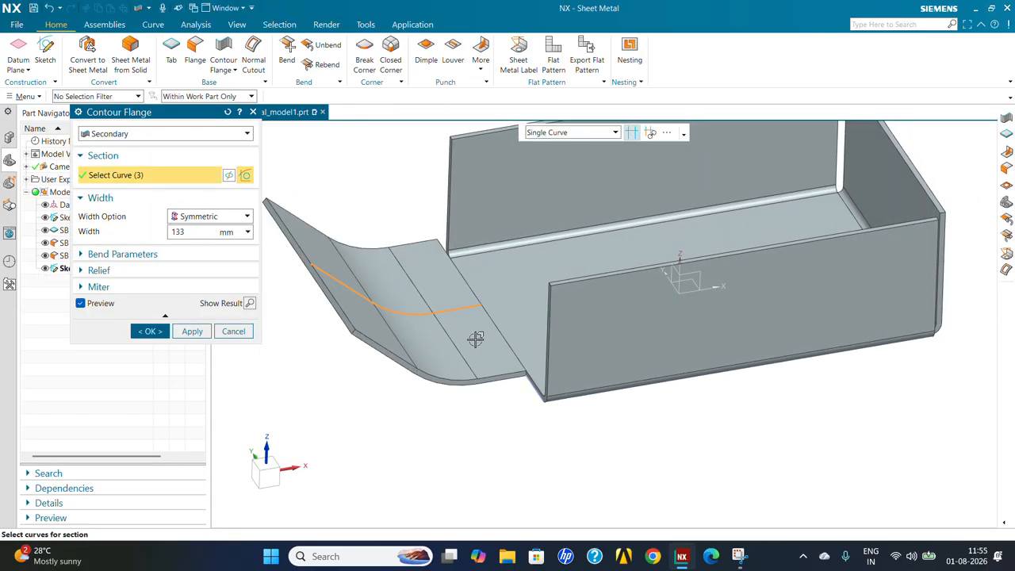
# Step: Try a finite width of 50 mm for the contour flange with its direction reversed
pyautogui.moveTo(475, 339); pyautogui.dragTo(484, 362, button='middle')
pyautogui.click(214, 219)
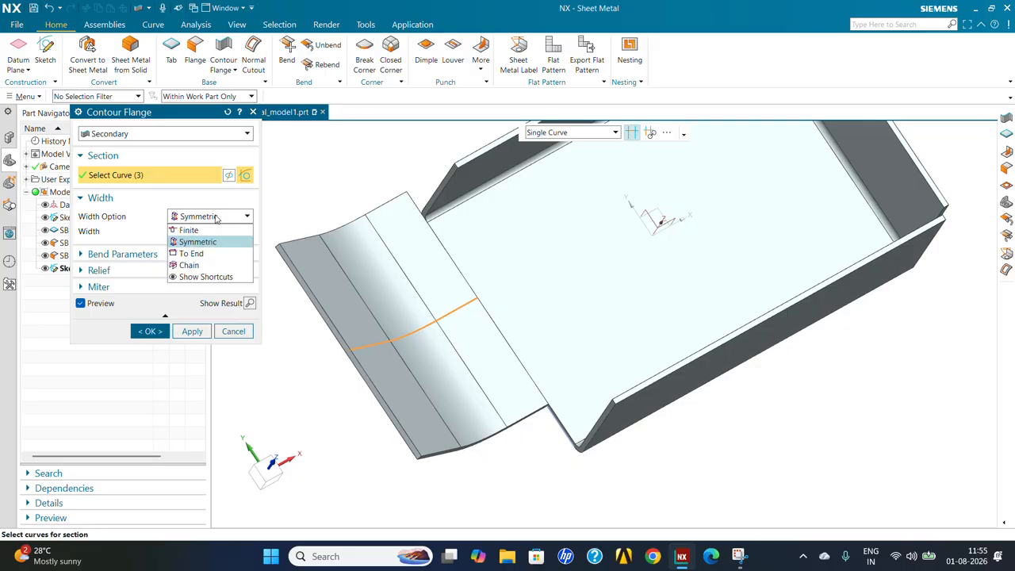
pyautogui.click(188, 230)
pyautogui.moveTo(419, 326); pyautogui.dragTo(435, 350, button='middle')
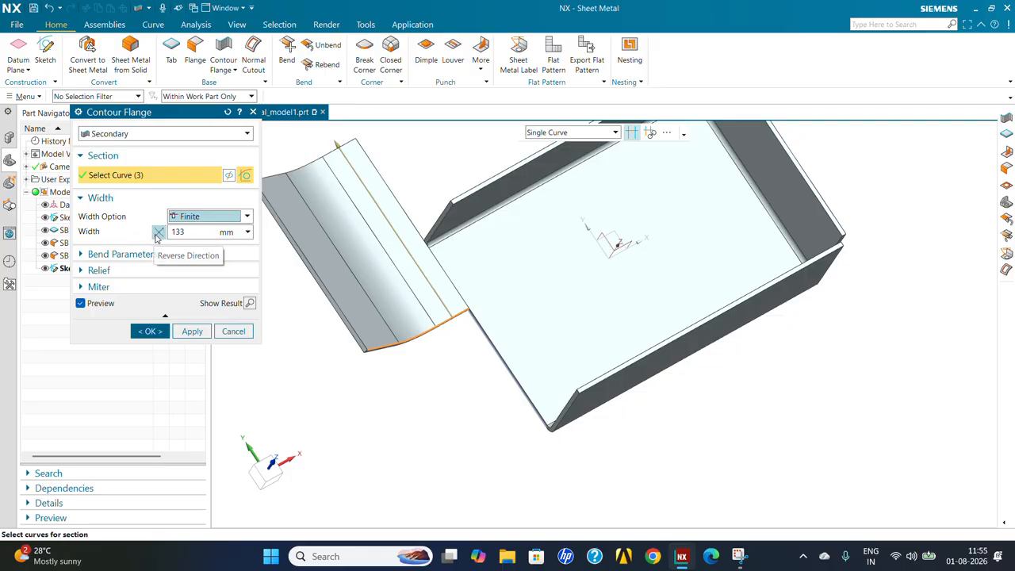
pyautogui.click(158, 233)
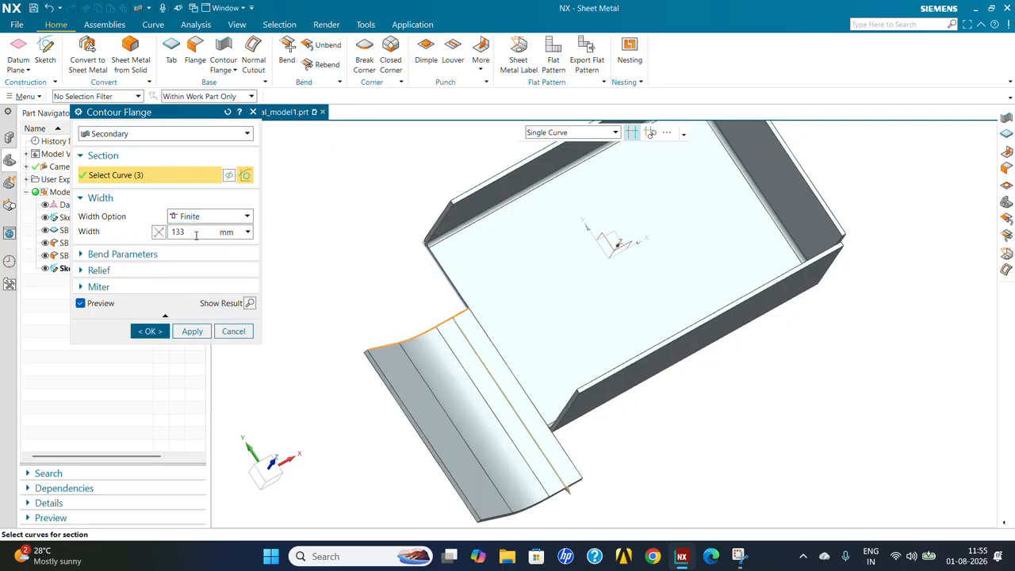
pyautogui.press('Return')
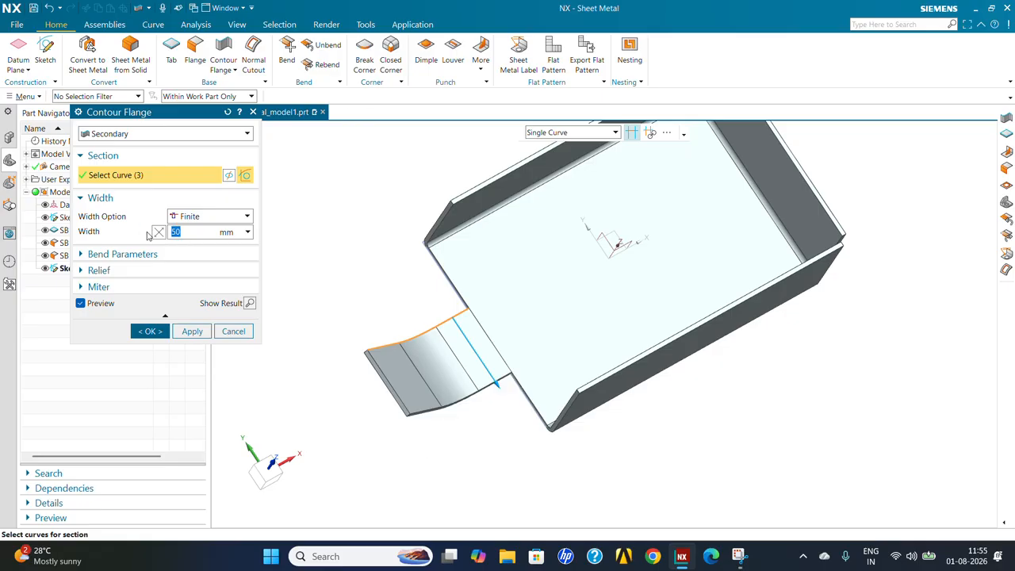
pyautogui.scroll(-3, 484, 358)
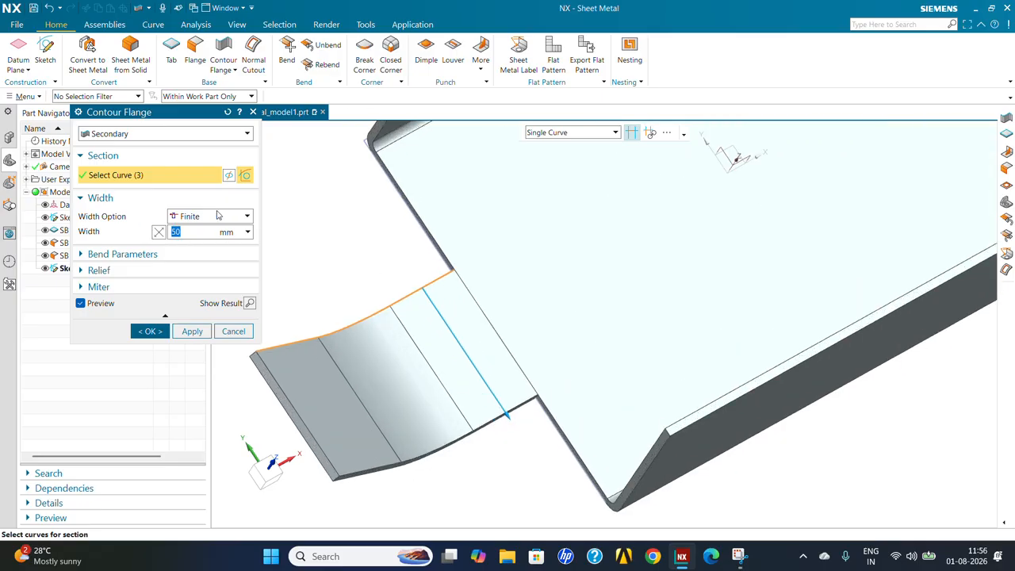
# Step: Try the Symmetric width option for the contour flange, followed by To End
pyautogui.click(218, 216)
pyautogui.click(195, 239)
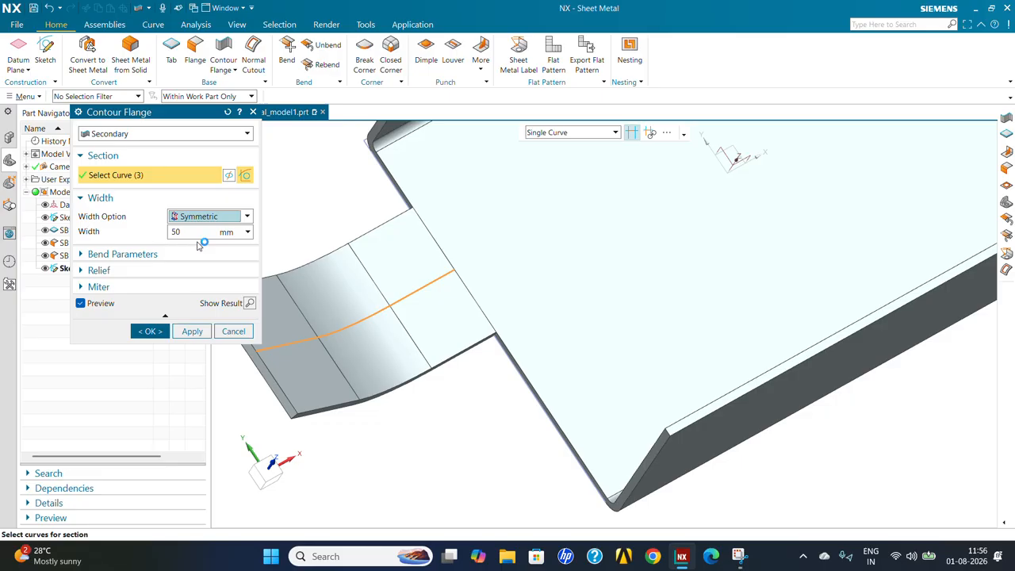
pyautogui.click(204, 217)
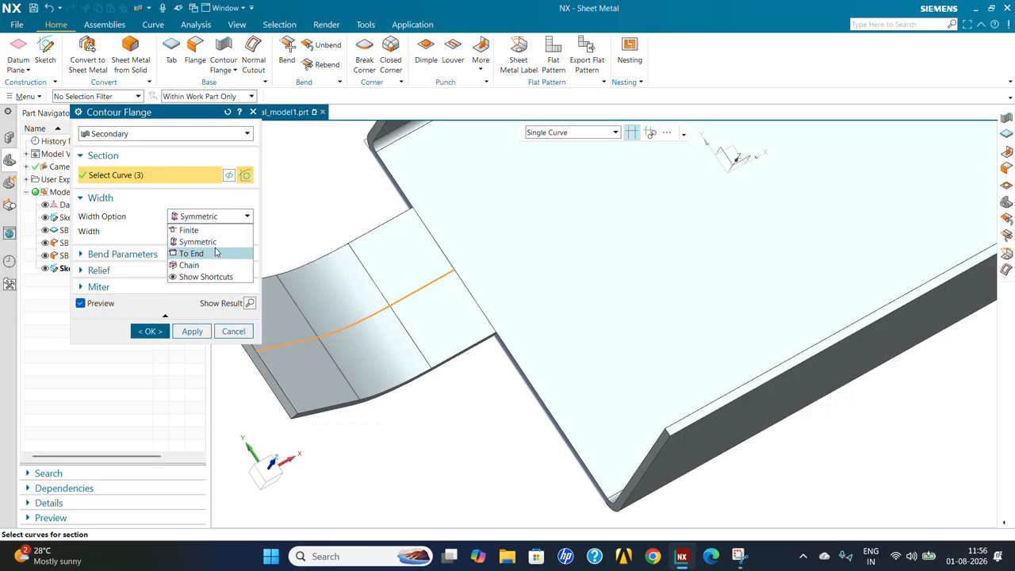
pyautogui.click(215, 253)
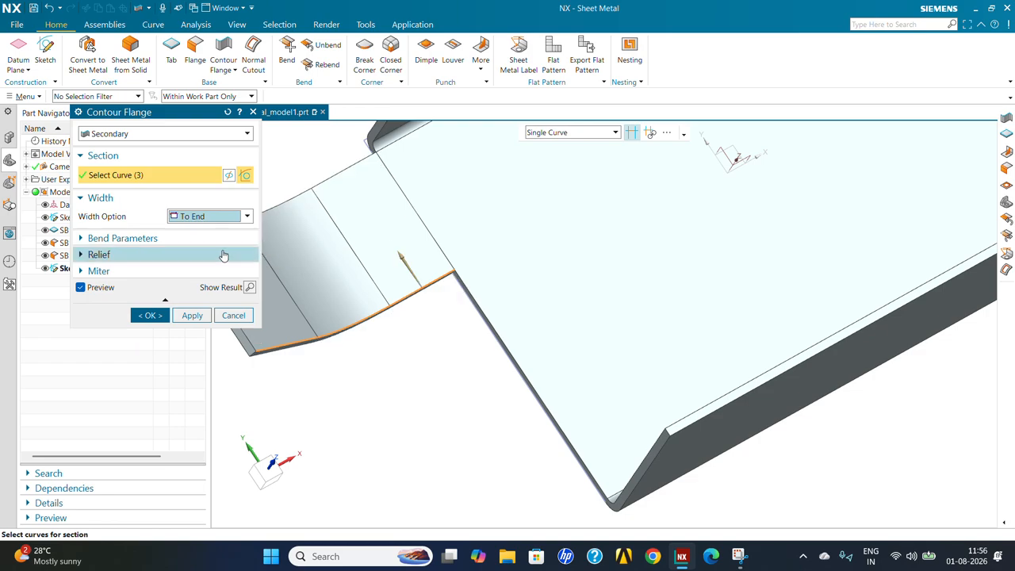
pyautogui.scroll(-3, 512, 288)
pyautogui.scroll(3, 476, 283)
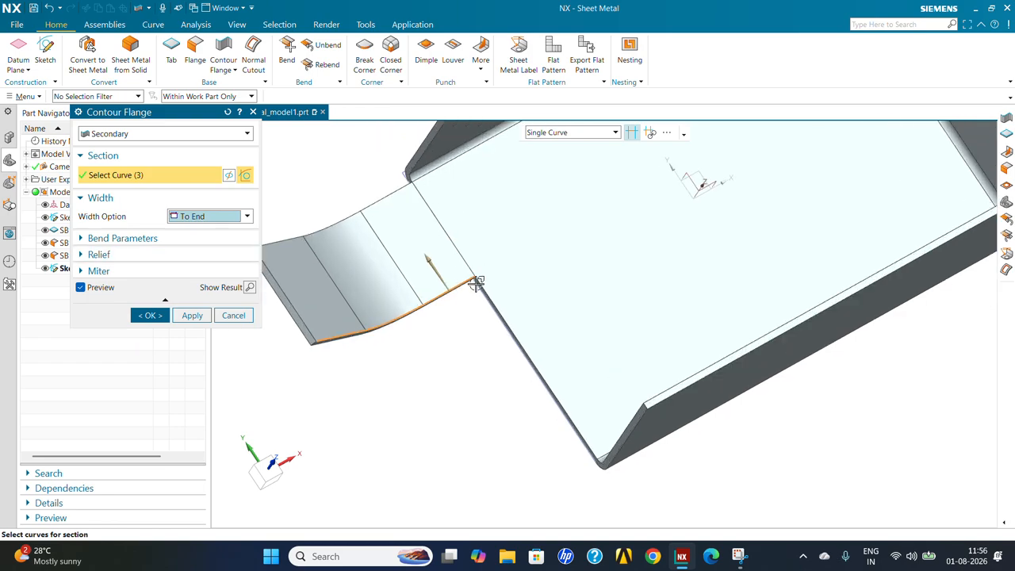
# Step: Create the contour flange with the Chain width option along the open-end edges of the plate and both side flanges
pyautogui.click(219, 217)
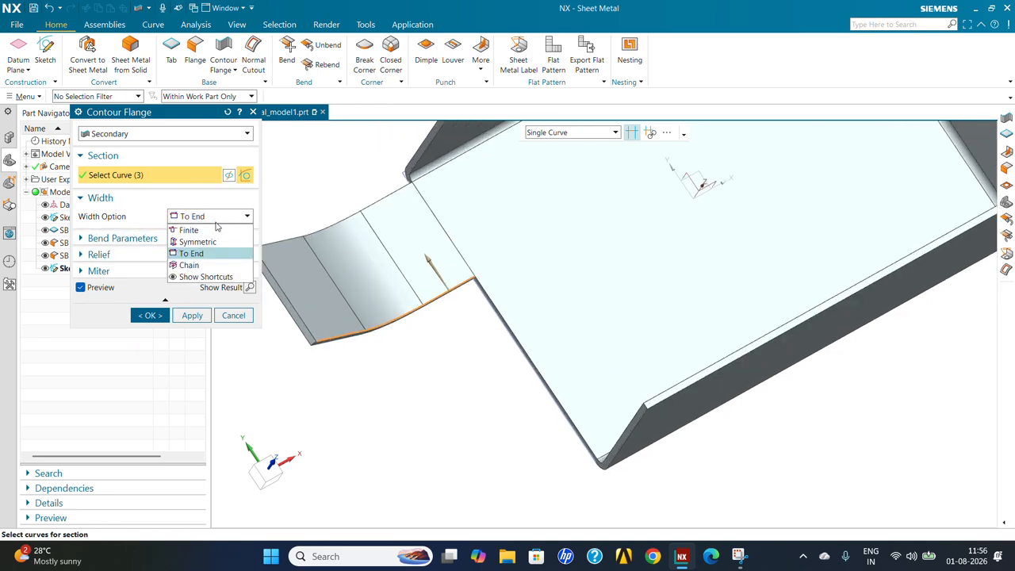
pyautogui.click(198, 263)
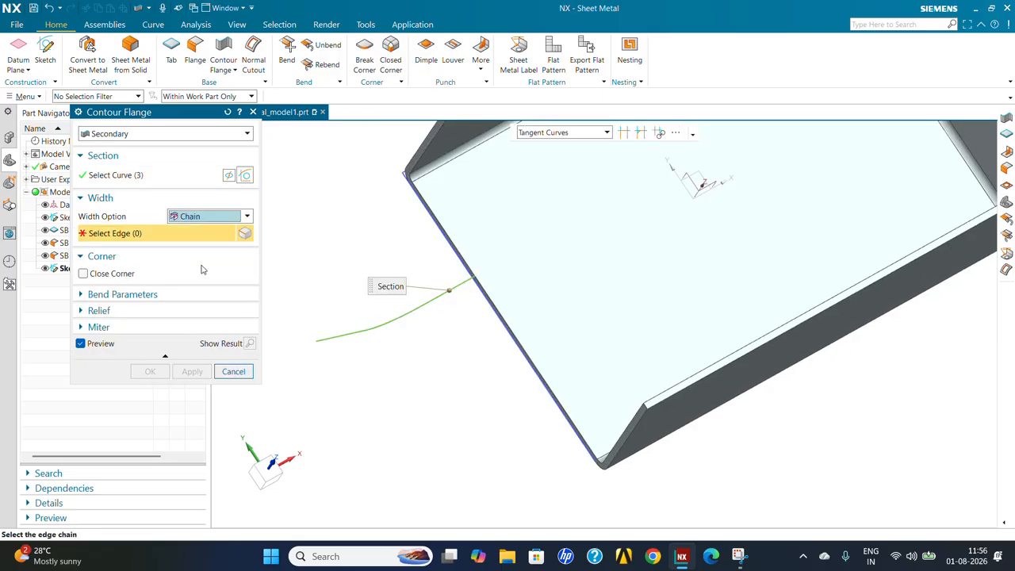
pyautogui.click(473, 281)
pyautogui.moveTo(472, 310); pyautogui.dragTo(518, 317, button='middle')
pyautogui.click(150, 371)
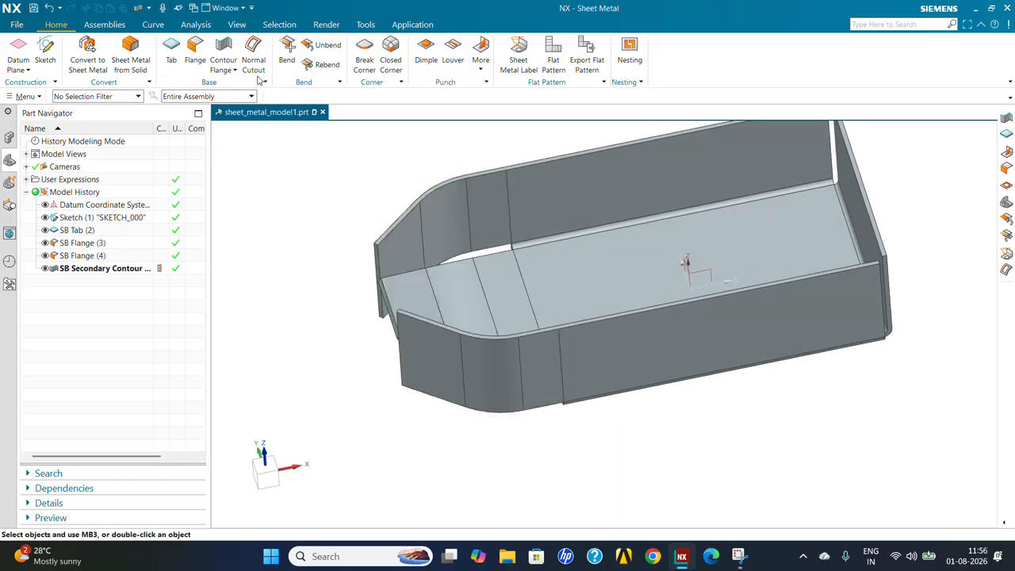
pyautogui.click(234, 70)
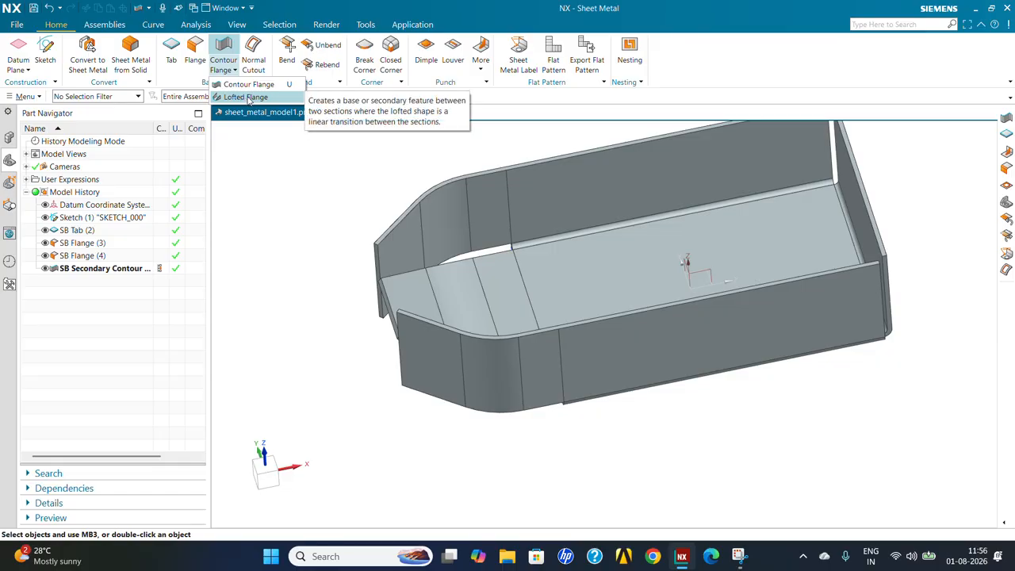
pyautogui.click(246, 97)
pyautogui.scroll(-2, 517, 337)
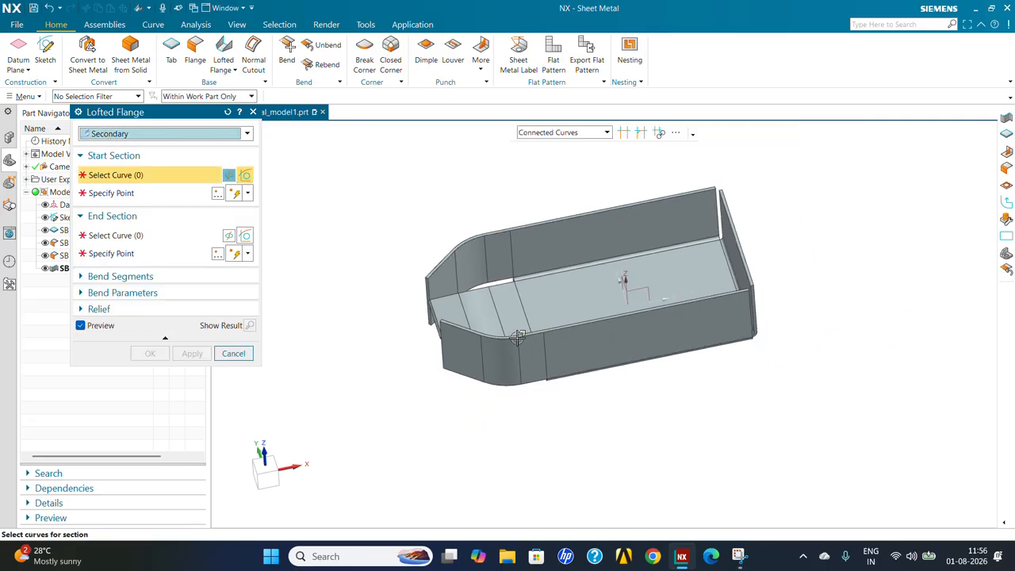
pyautogui.scroll(-3, 518, 338)
pyautogui.scroll(3, 515, 351)
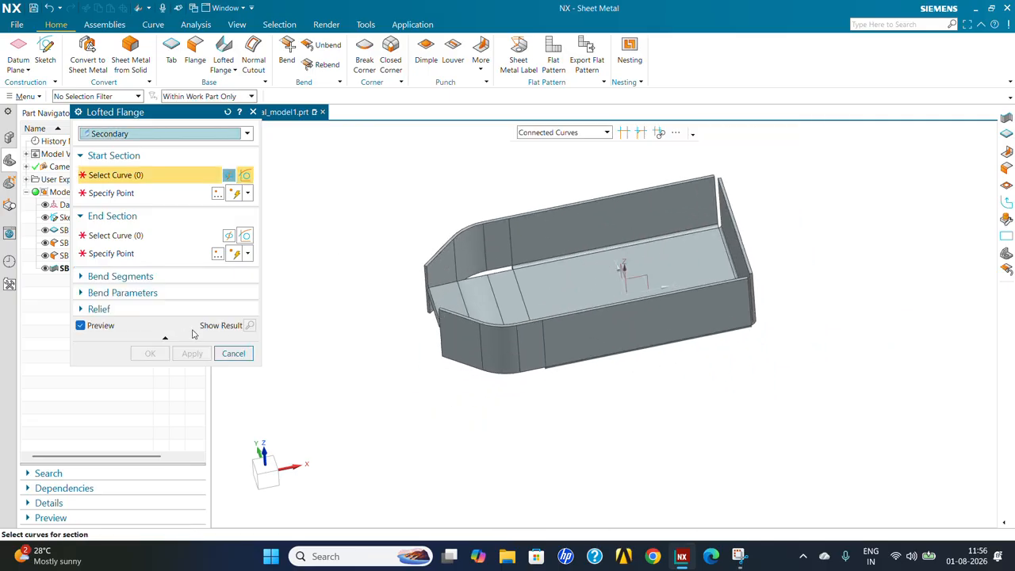
pyautogui.click(230, 353)
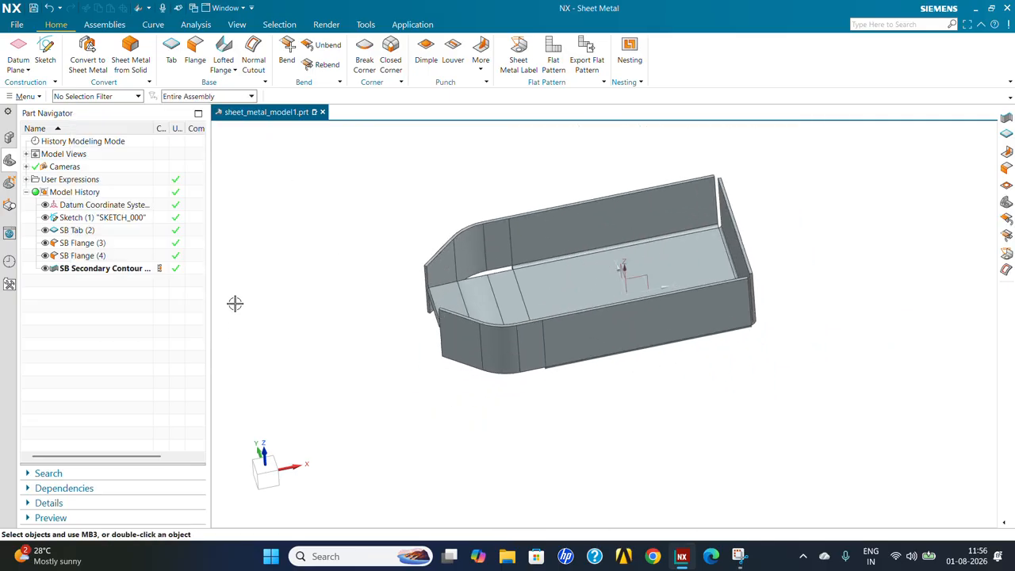
# Step: Start a Normal Cutout sketch on the base plate's inner face and draw a rectangle about 46 by 29 mm near the middle
pyautogui.click(252, 49)
pyautogui.scroll(2, 588, 307)
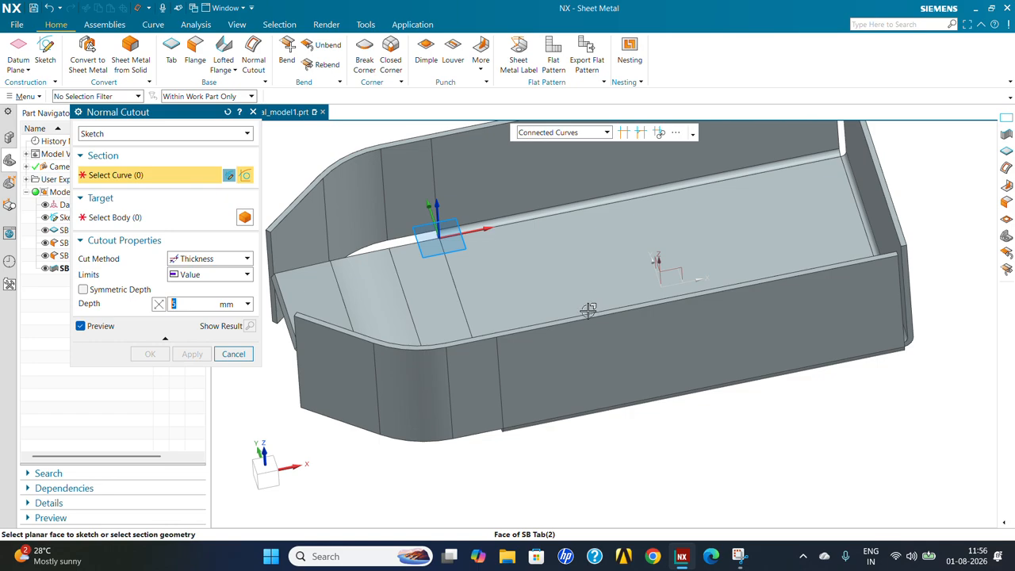
pyautogui.moveTo(588, 309); pyautogui.dragTo(643, 262, button='middle')
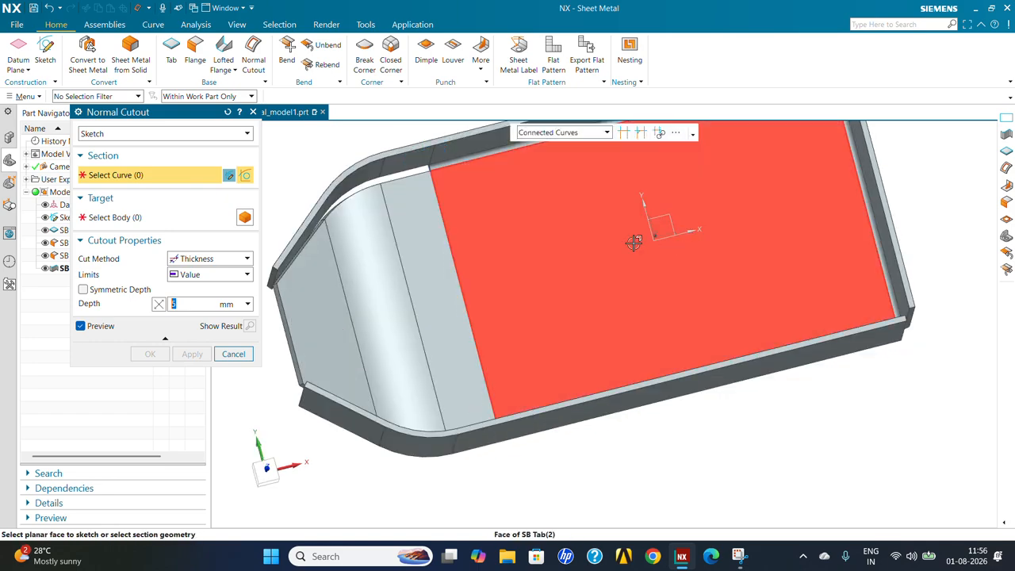
pyautogui.click(568, 239)
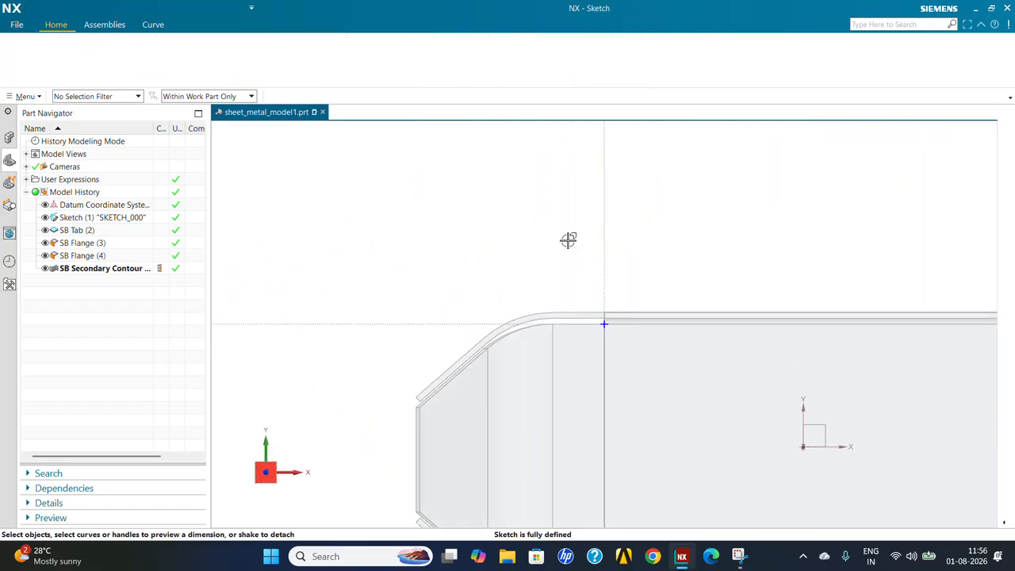
pyautogui.scroll(3, 647, 394)
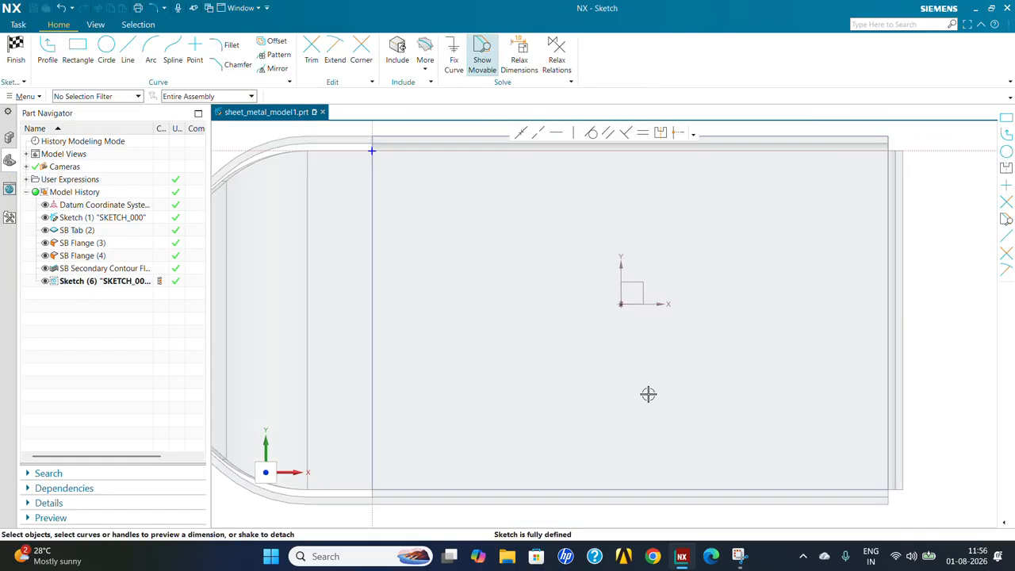
pyautogui.click(78, 49)
pyautogui.click(487, 236)
pyautogui.click(599, 307)
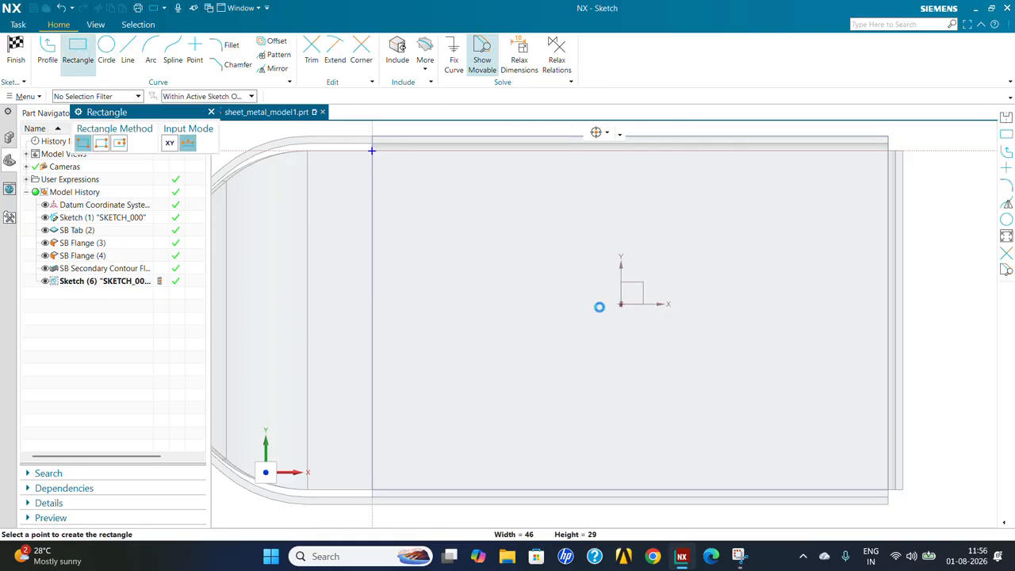
# Step: Finish the rectangle sketch and create the normal cutout in the base plate with the Thickness method and a 5 mm depth
pyautogui.click(16, 49)
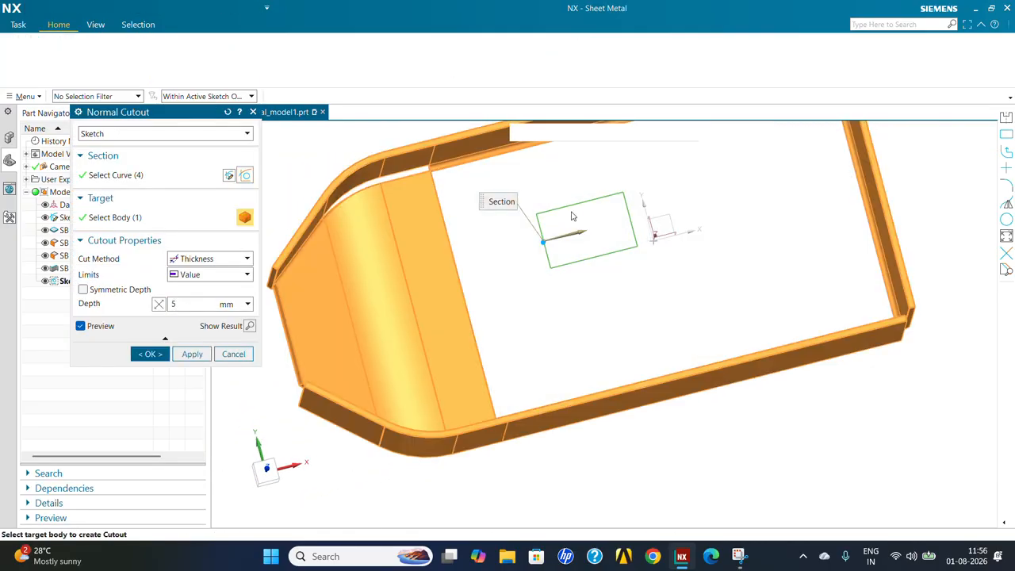
pyautogui.moveTo(589, 238)
pyautogui.mouseDown(button='middle')
pyautogui.moveTo(591, 209)
pyautogui.moveTo(603, 236)
pyautogui.mouseUp(button='middle')
pyautogui.middleClick(600, 263)
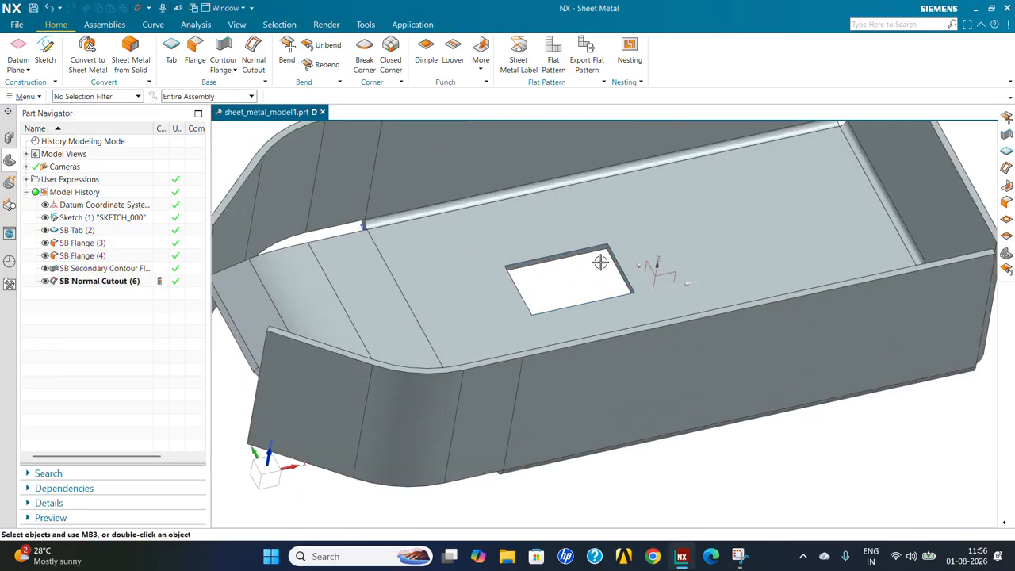
pyautogui.scroll(4, 596, 272)
pyautogui.moveTo(589, 291); pyautogui.dragTo(584, 305, button='middle')
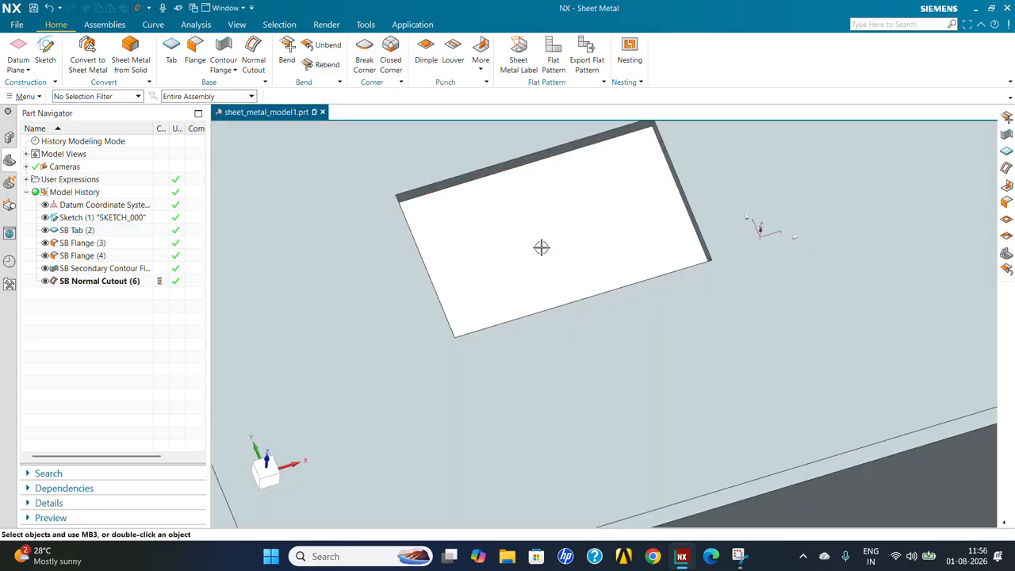
pyautogui.scroll(-2, 468, 322)
pyautogui.rightClick(512, 290)
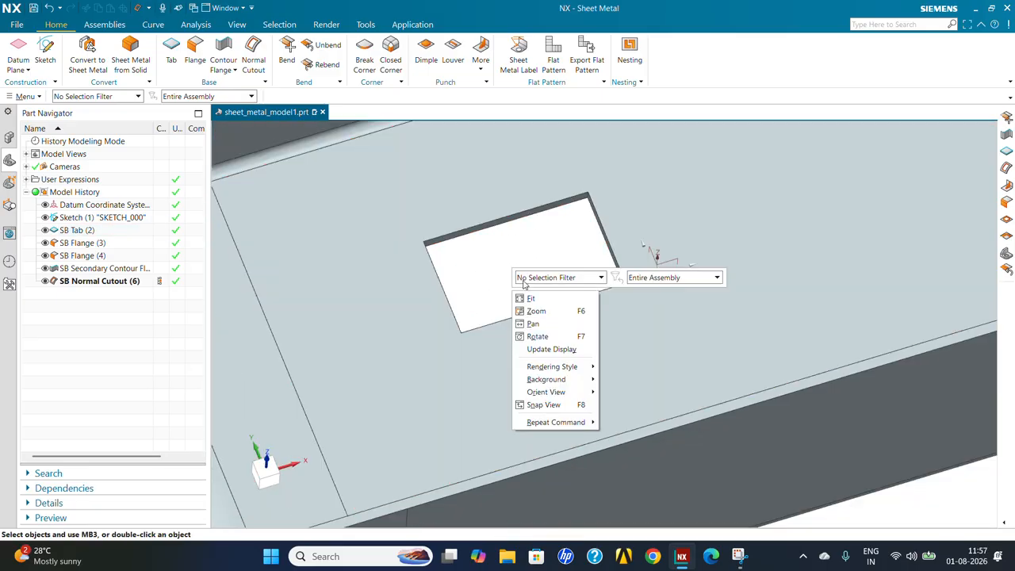
pyautogui.click(543, 404)
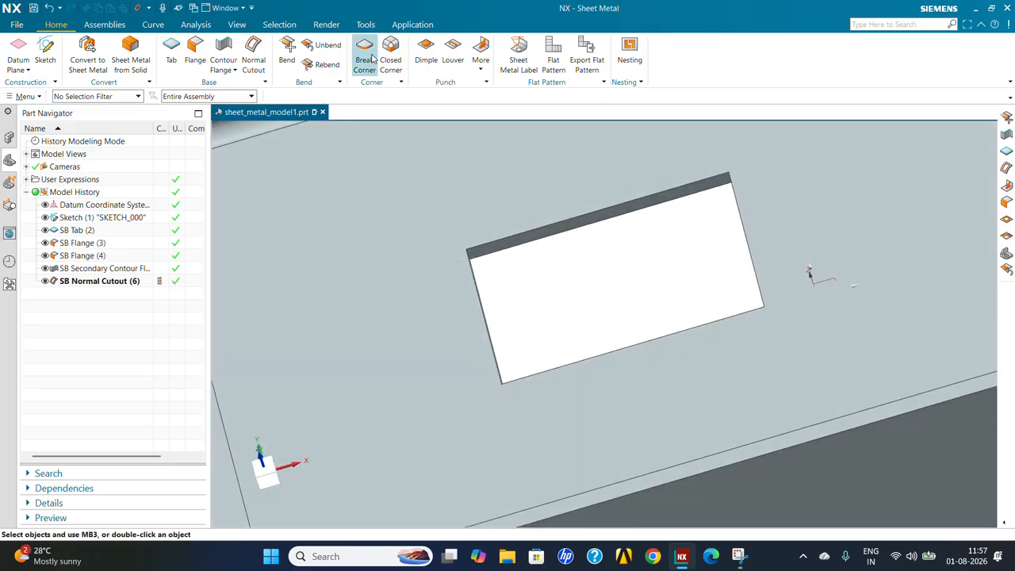
# Step: Start a Break Corner with the Blend method and a 2 mm radius on the base plate face containing the rectangular cutout
pyautogui.click(364, 57)
pyautogui.scroll(4, 469, 261)
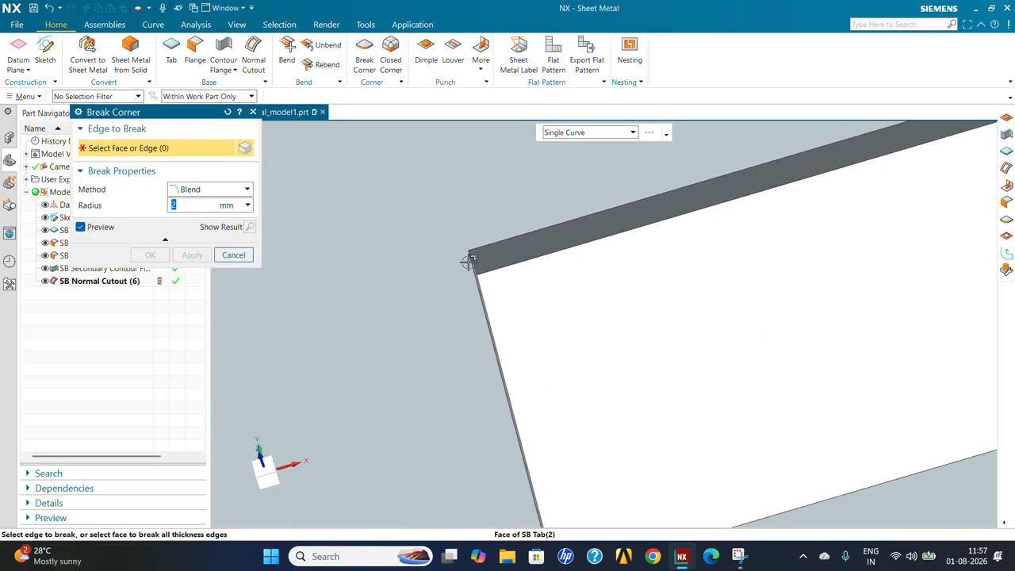
pyautogui.rightClick(645, 317)
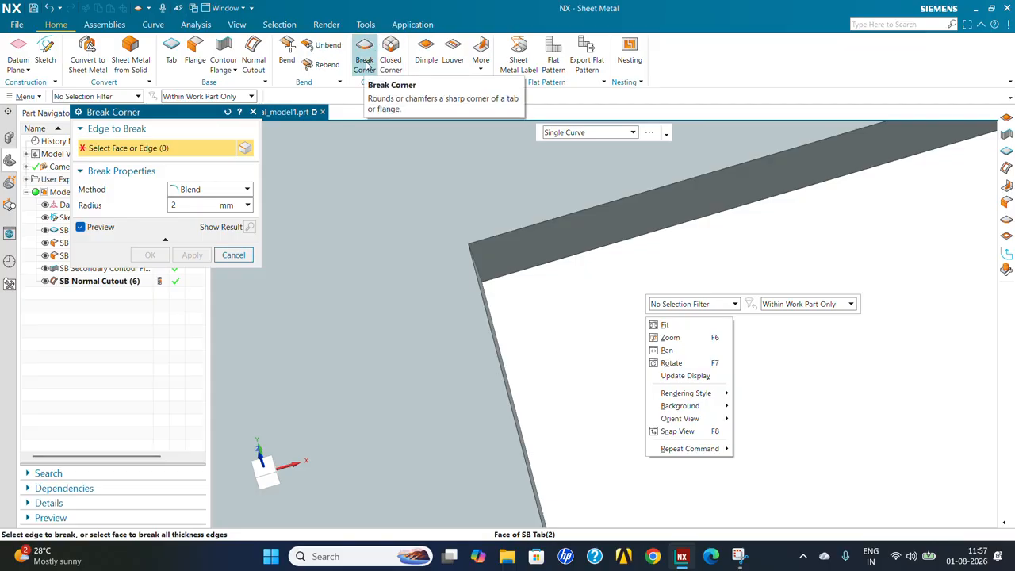
pyautogui.rightClick(562, 311)
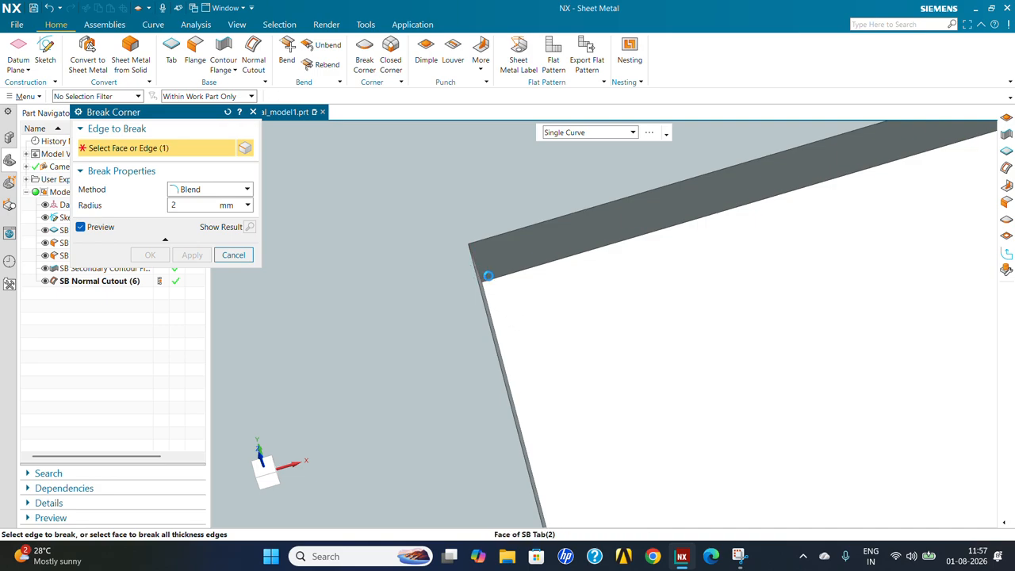
pyautogui.scroll(-8, 507, 311)
pyautogui.moveTo(667, 329); pyautogui.dragTo(676, 339, button='middle')
pyautogui.scroll(3, 546, 298)
pyautogui.scroll(1, 605, 303)
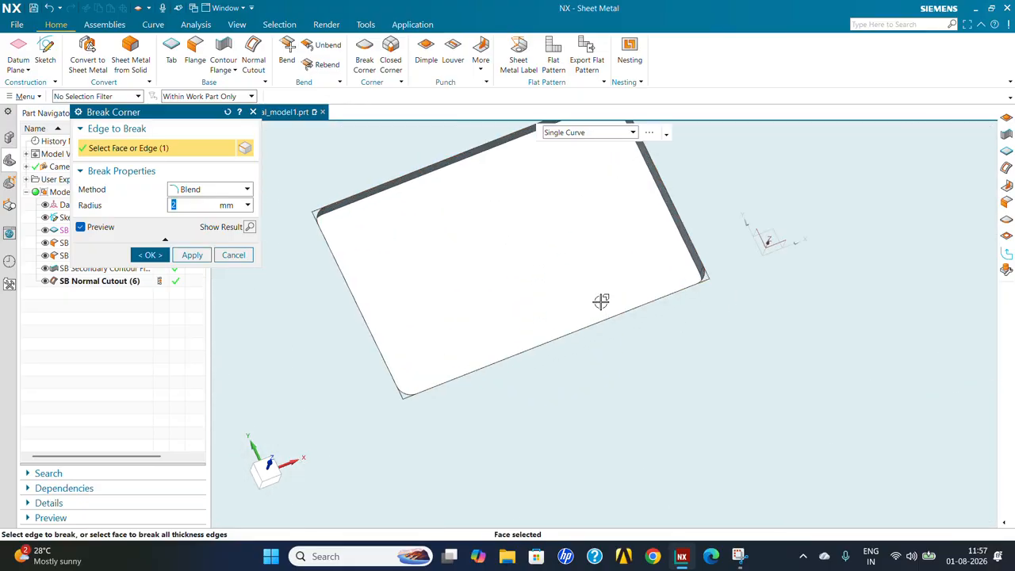
# Step: Check the rounded corners of the cutout from several angles and accept the Break Corner feature
pyautogui.moveTo(600, 301); pyautogui.dragTo(521, 357, button='middle')
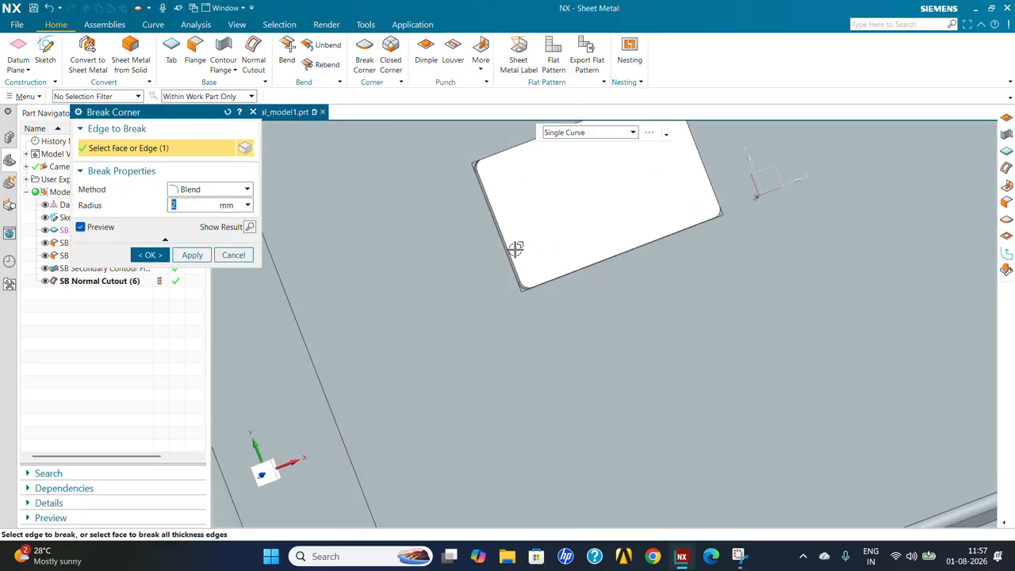
pyautogui.scroll(-2, 631, 329)
pyautogui.scroll(3, 566, 203)
pyautogui.scroll(2, 549, 294)
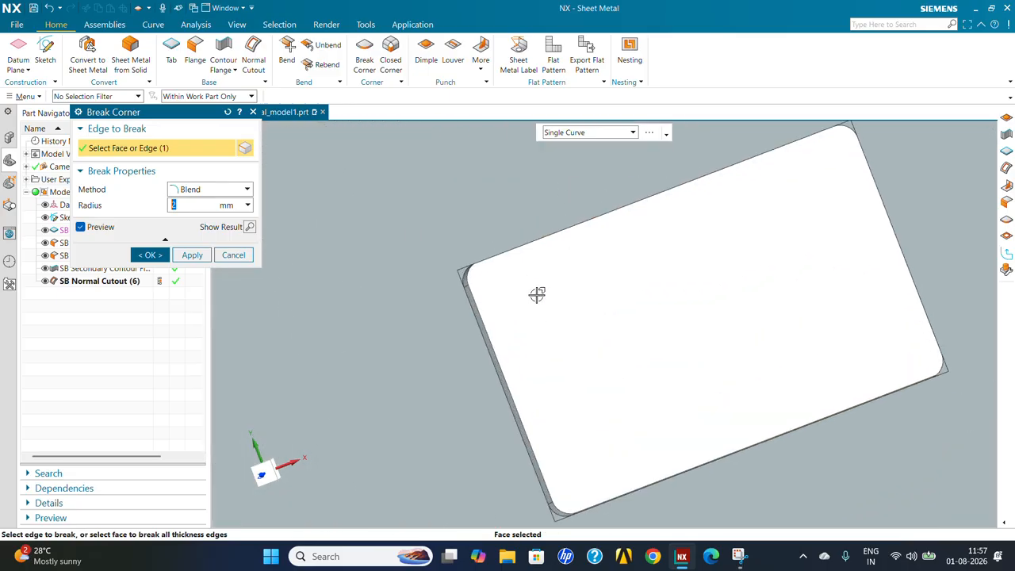
pyautogui.scroll(-2, 618, 229)
pyautogui.moveTo(623, 238)
pyautogui.mouseDown(button='middle')
pyautogui.moveTo(629, 223)
pyautogui.moveTo(625, 240)
pyautogui.mouseUp(button='middle')
pyautogui.scroll(2, 480, 333)
pyautogui.click(498, 331)
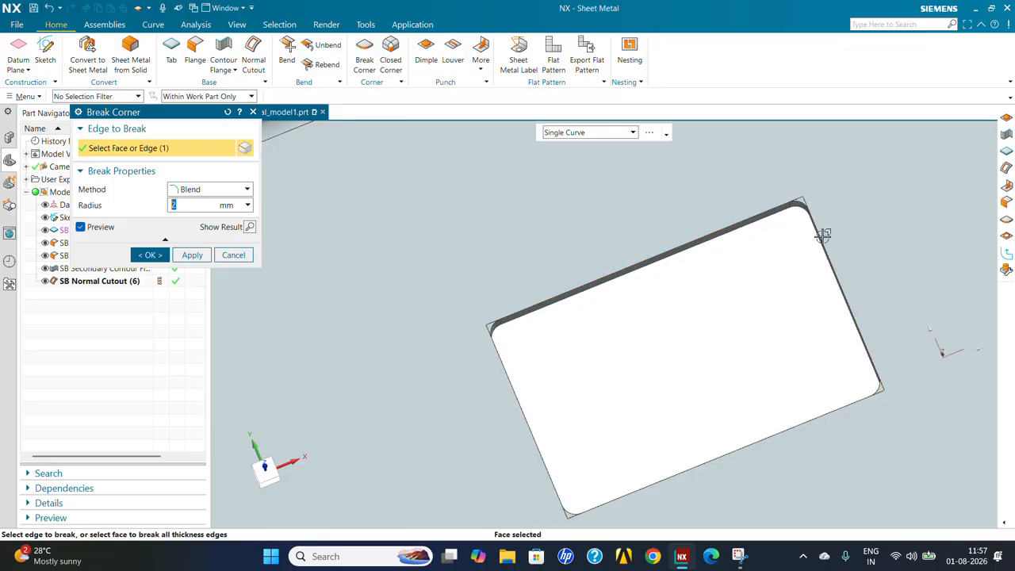
pyautogui.scroll(-2, 646, 378)
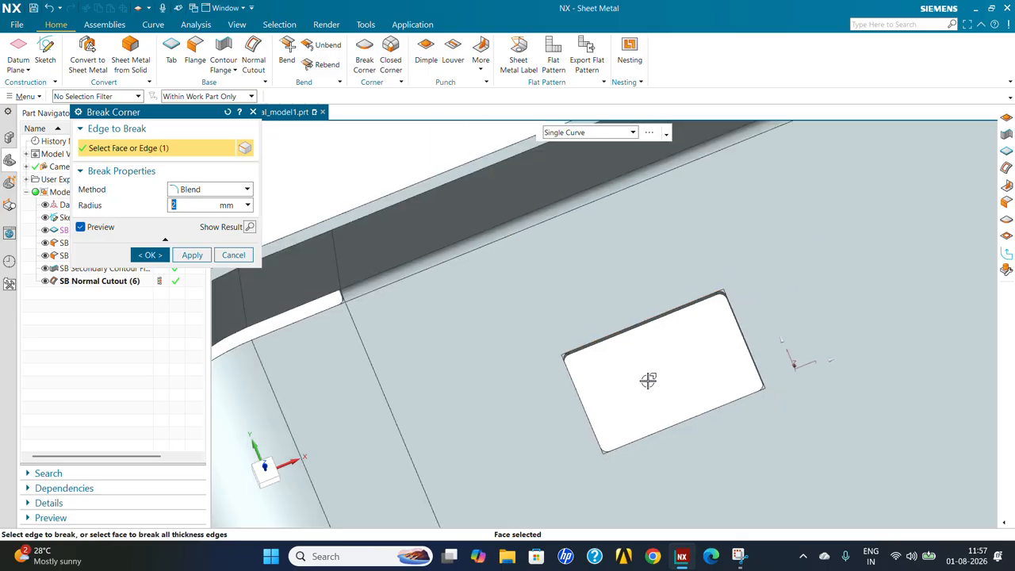
pyautogui.moveTo(646, 378); pyautogui.dragTo(637, 384, button='middle')
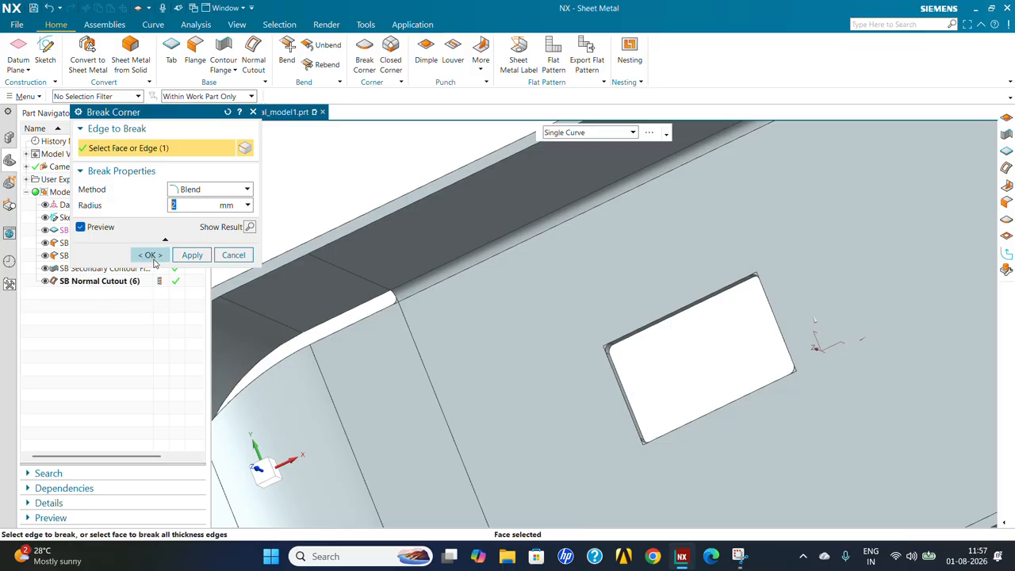
pyautogui.click(154, 263)
pyautogui.scroll(-3, 589, 329)
pyautogui.moveTo(589, 328); pyautogui.dragTo(612, 305, button='middle')
# Step: Delete the normal cutout, the break corner and the secondary contour flange from the model history
pyautogui.rightClick(111, 282)
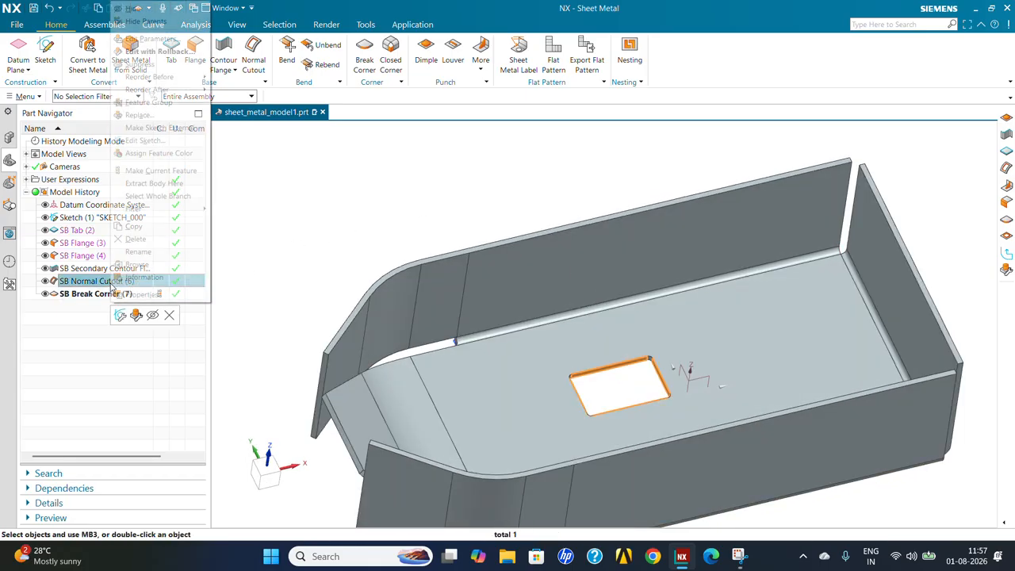
pyautogui.click(168, 314)
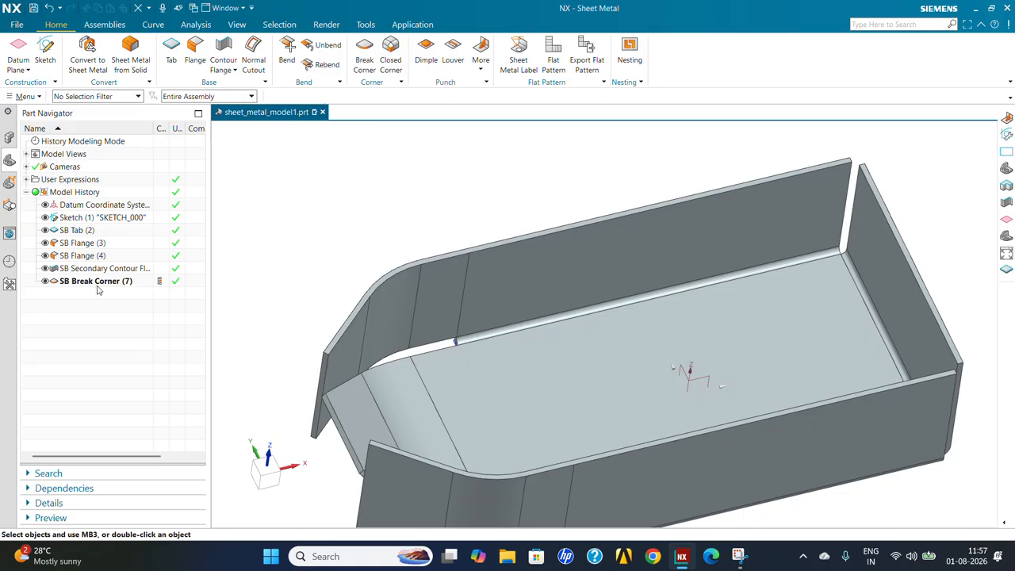
pyautogui.rightClick(100, 282)
pyautogui.click(151, 281)
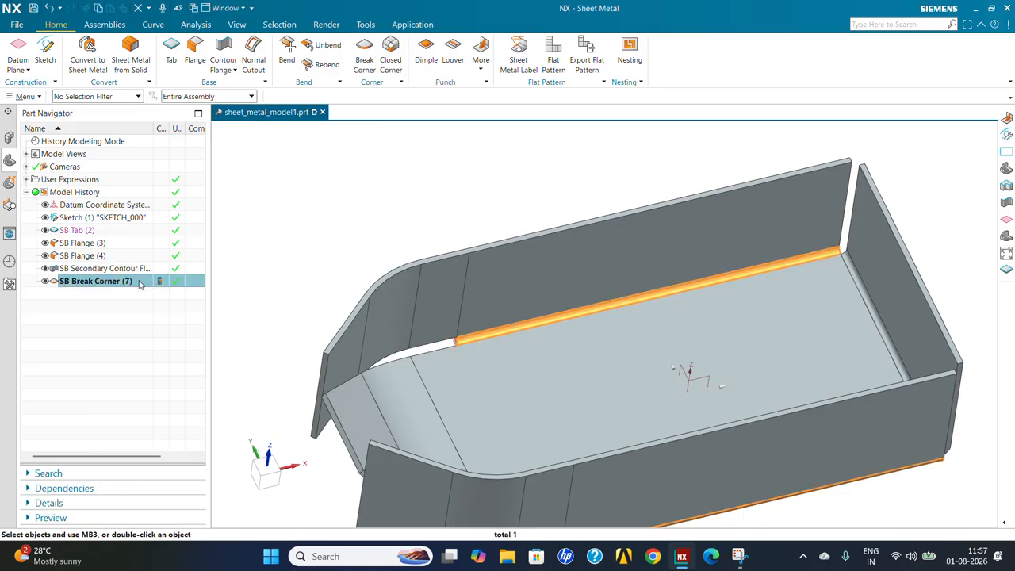
pyautogui.rightClick(140, 283)
pyautogui.click(165, 268)
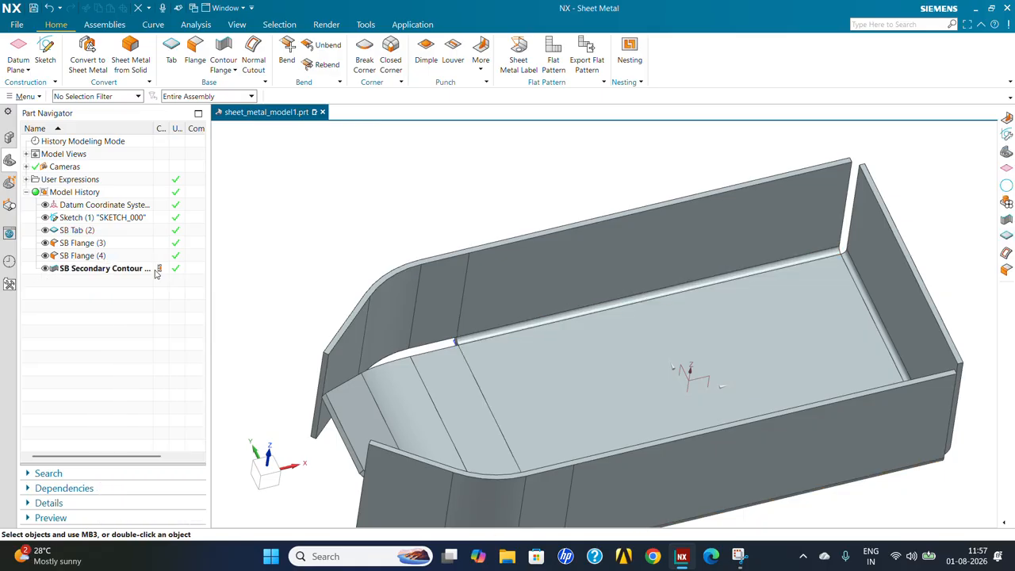
pyautogui.rightClick(123, 271)
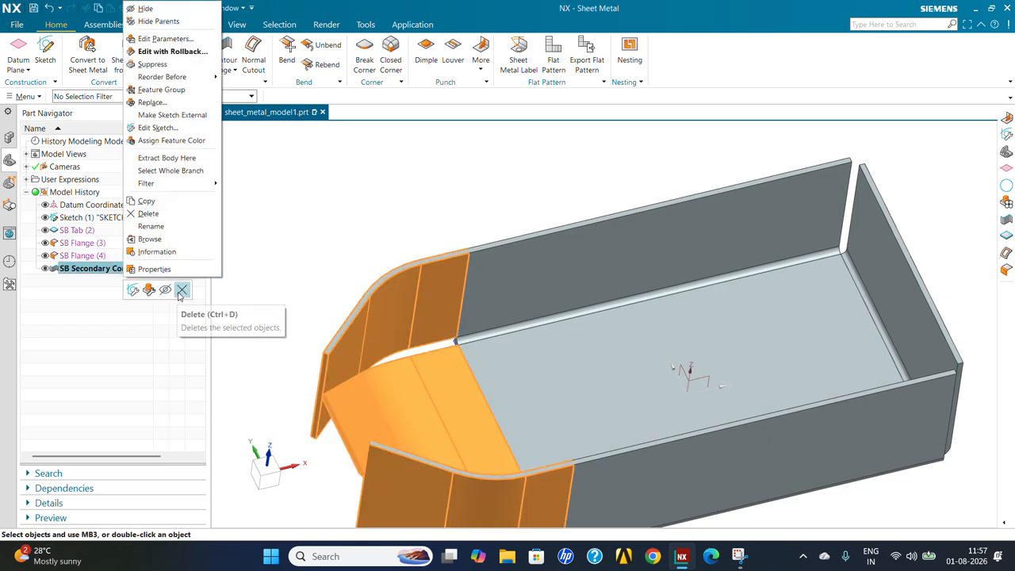
pyautogui.click(182, 291)
pyautogui.scroll(-2, 357, 222)
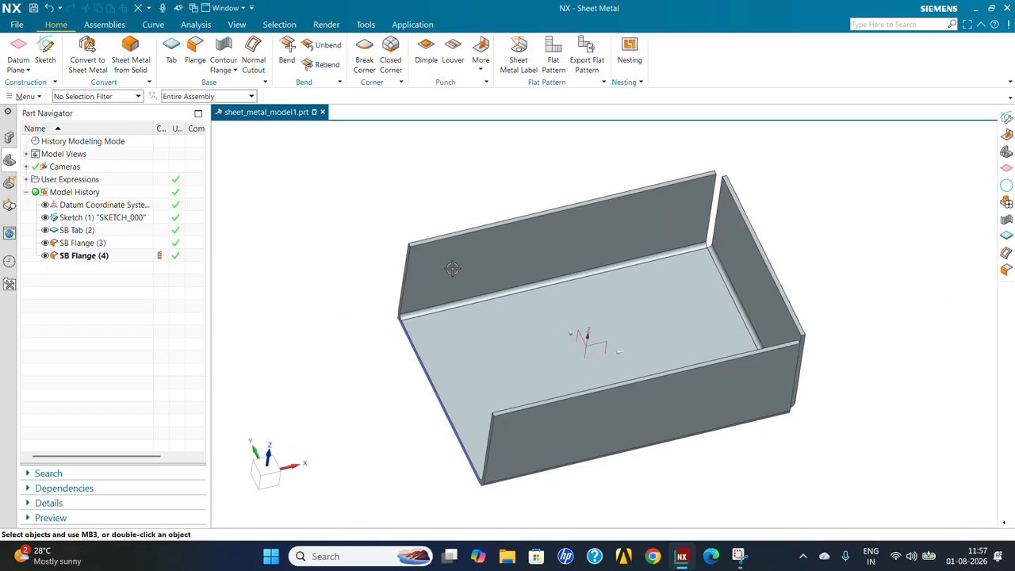
pyautogui.click(398, 64)
pyautogui.moveTo(797, 267)
pyautogui.mouseDown(button='middle')
pyautogui.moveTo(708, 249)
pyautogui.moveTo(820, 224)
pyautogui.moveTo(801, 230)
pyautogui.moveTo(807, 279)
pyautogui.mouseUp(button='middle')
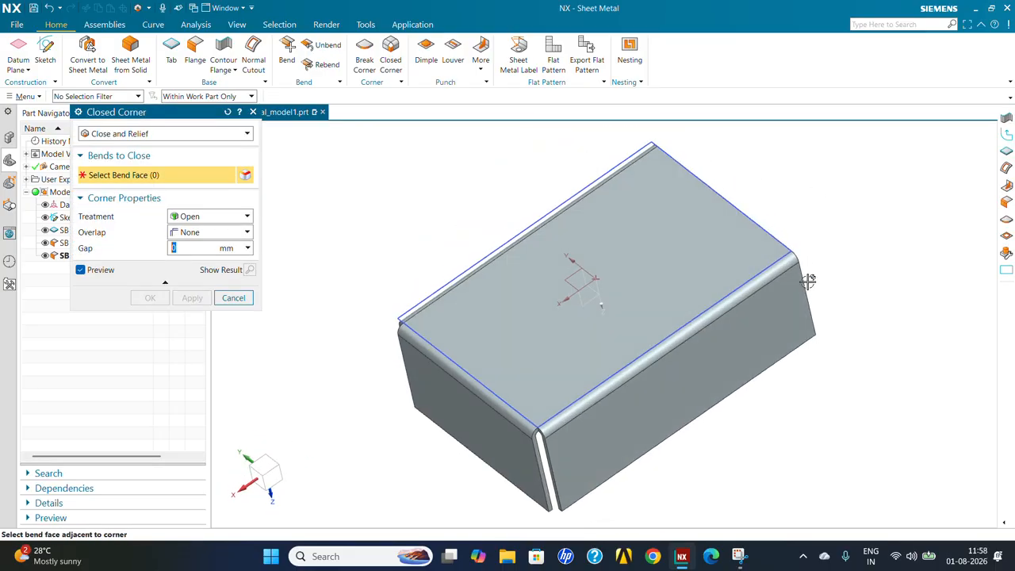
pyautogui.scroll(-3, 718, 308)
pyautogui.scroll(5, 617, 362)
pyautogui.moveTo(628, 307); pyautogui.dragTo(698, 357, button='middle')
pyautogui.rightClick(766, 432)
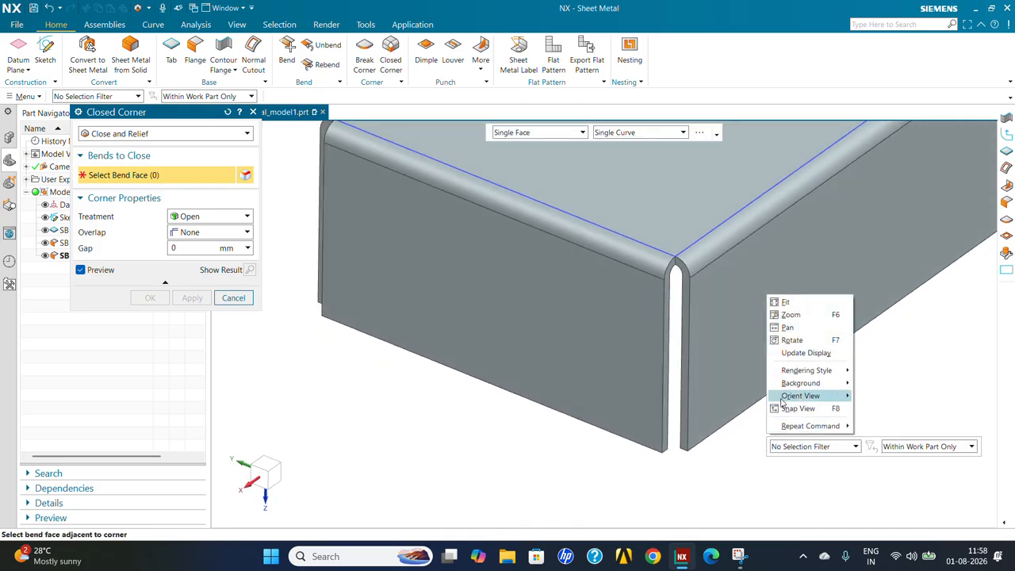
pyautogui.click(233, 304)
pyautogui.rightClick(905, 423)
pyautogui.click(247, 299)
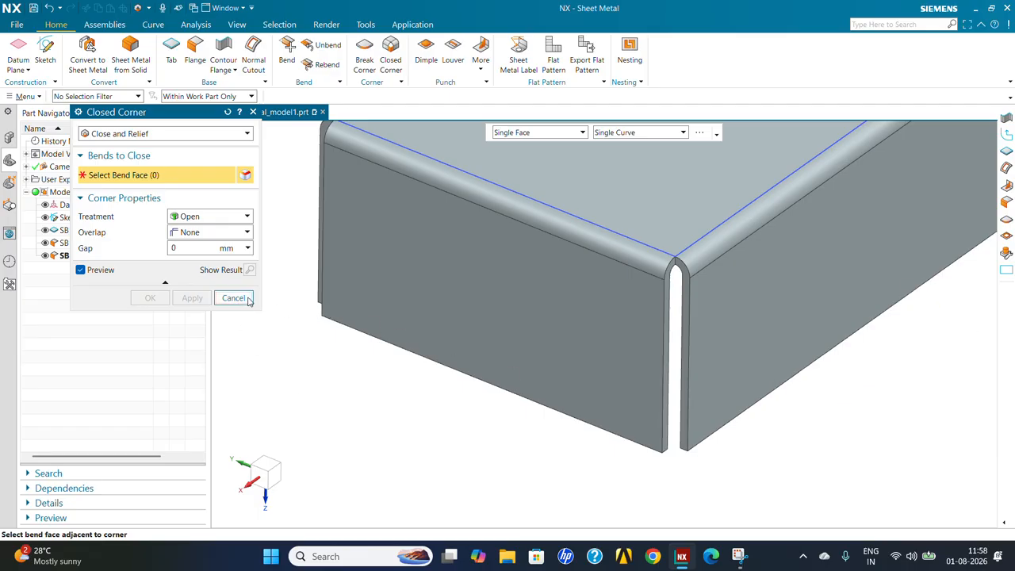
pyautogui.click(234, 297)
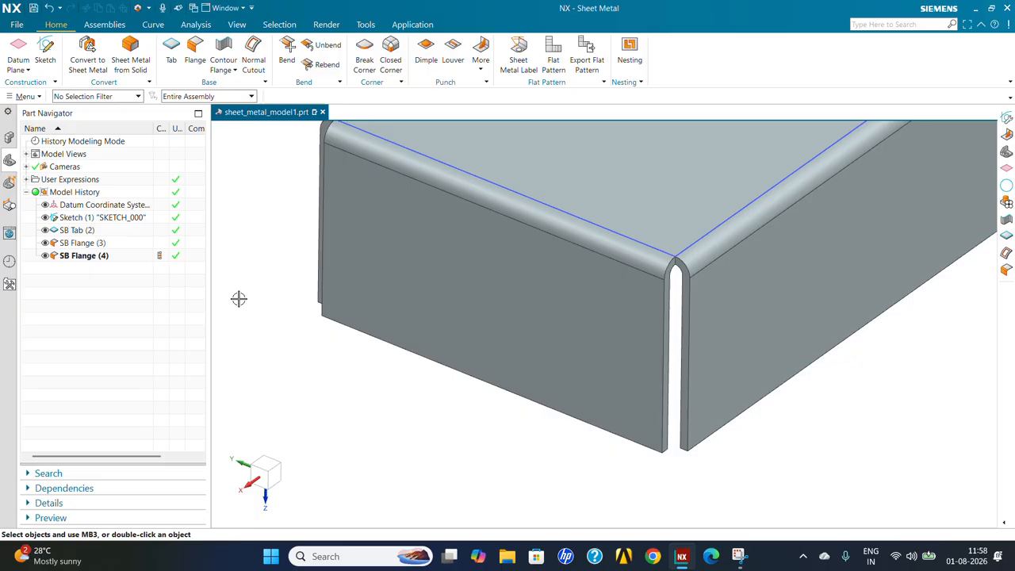
pyautogui.rightClick(825, 439)
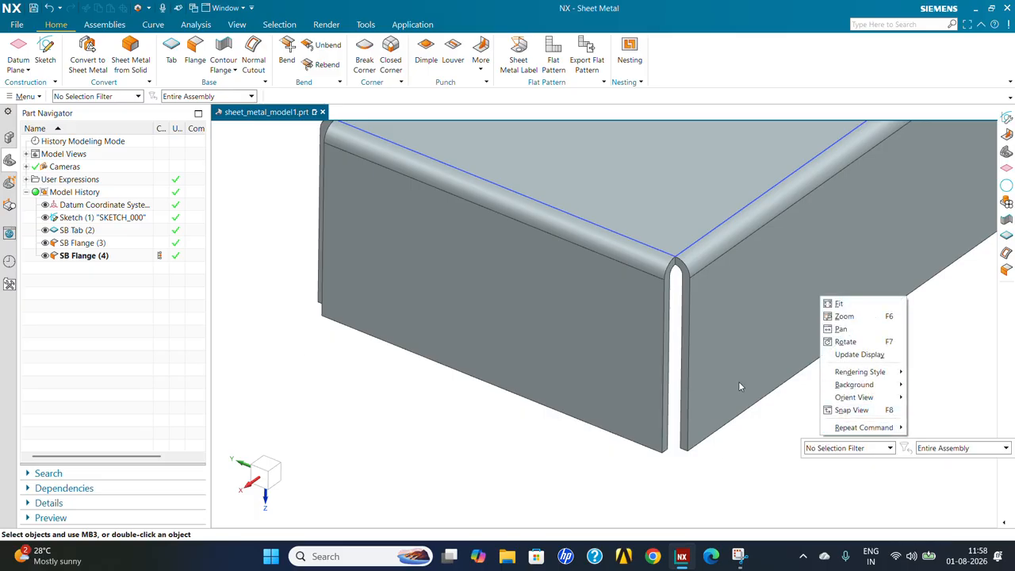
pyautogui.rightClick(728, 468)
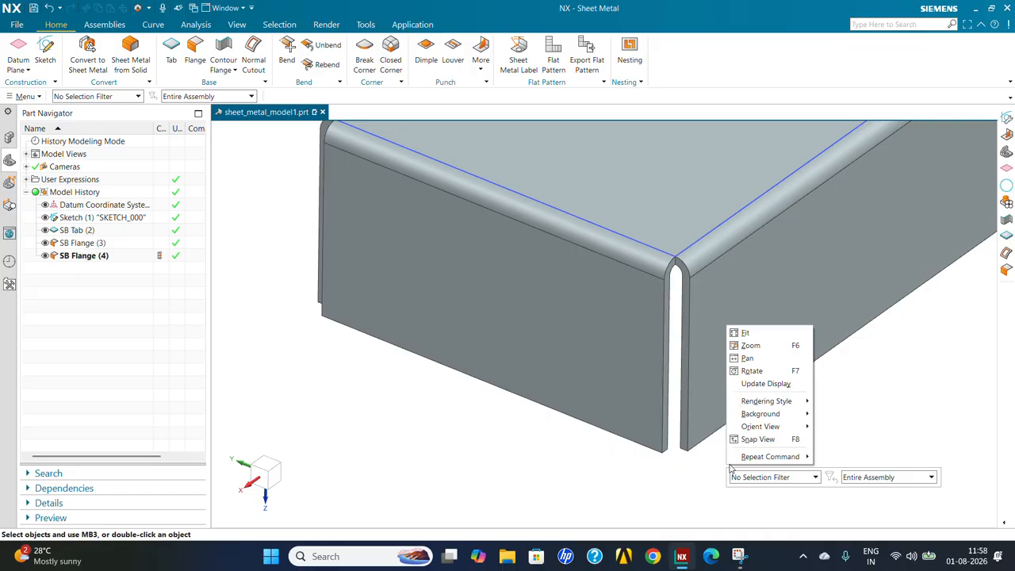
pyautogui.click(254, 207)
# Step: Start a Closed Corner of type Close and Relief on the two bend faces meeting at the gap, with Open treatment and no overlap
pyautogui.scroll(-3, 469, 284)
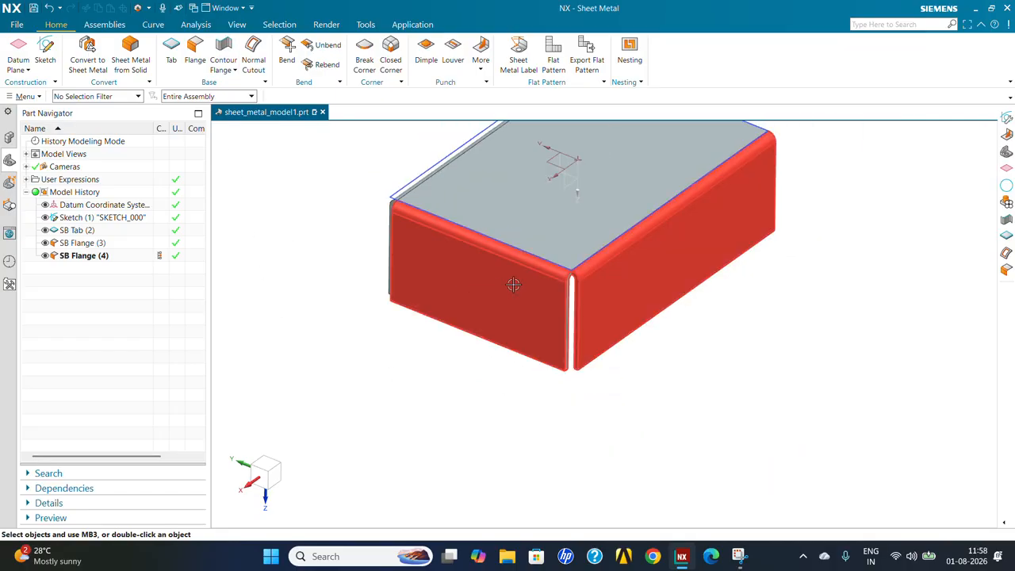
pyautogui.scroll(5, 565, 266)
pyautogui.click(390, 53)
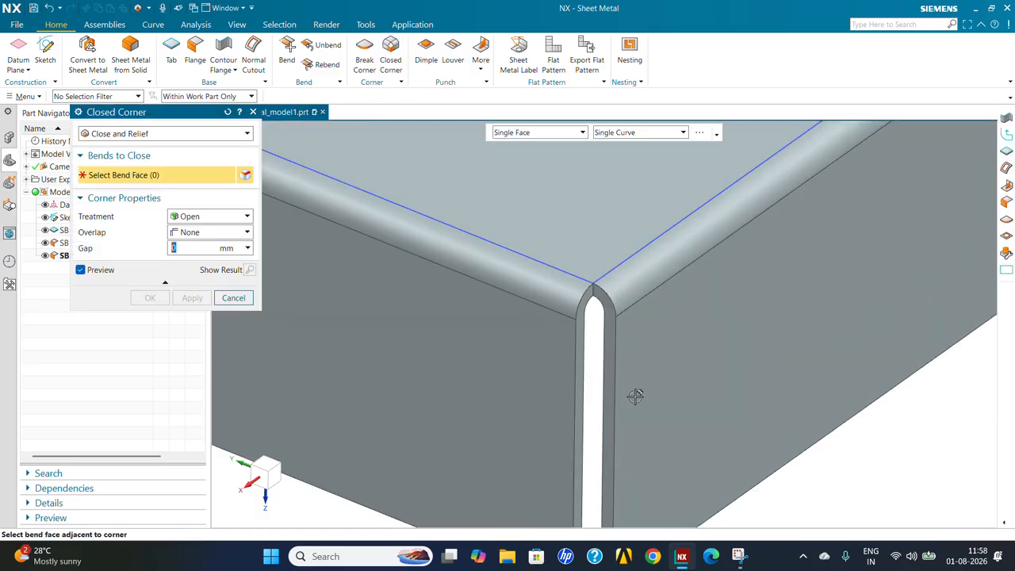
pyautogui.scroll(1, 617, 352)
pyautogui.click(538, 267)
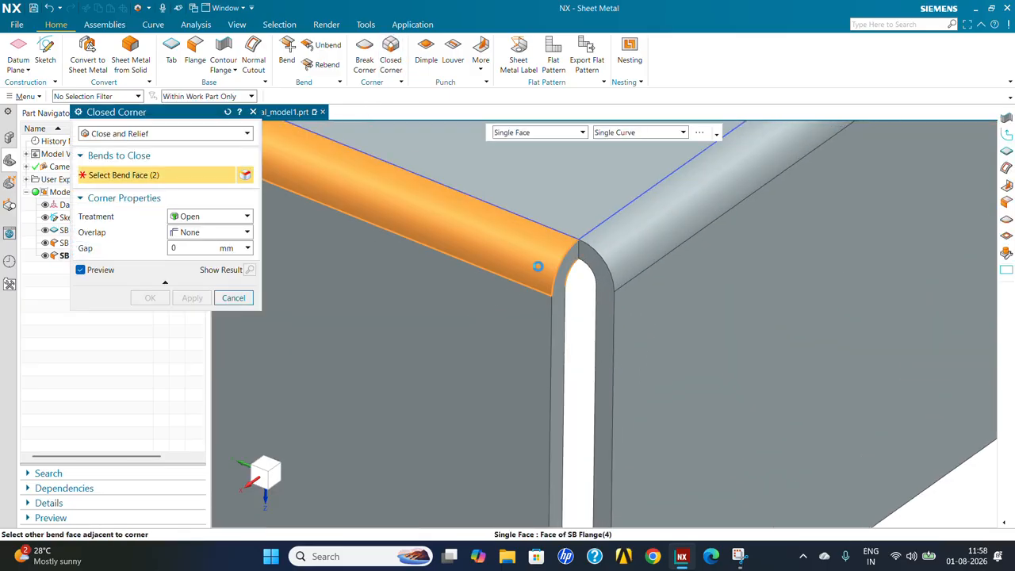
pyautogui.click(645, 241)
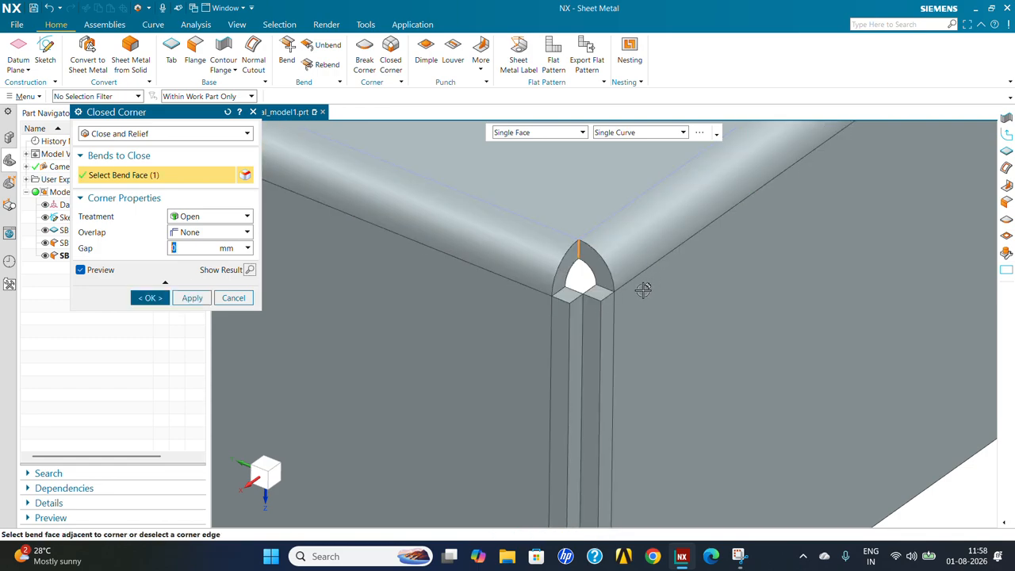
pyautogui.scroll(-4, 611, 302)
pyautogui.moveTo(647, 355); pyautogui.dragTo(563, 317, button='middle')
pyautogui.scroll(5, 564, 296)
pyautogui.scroll(5, 539, 224)
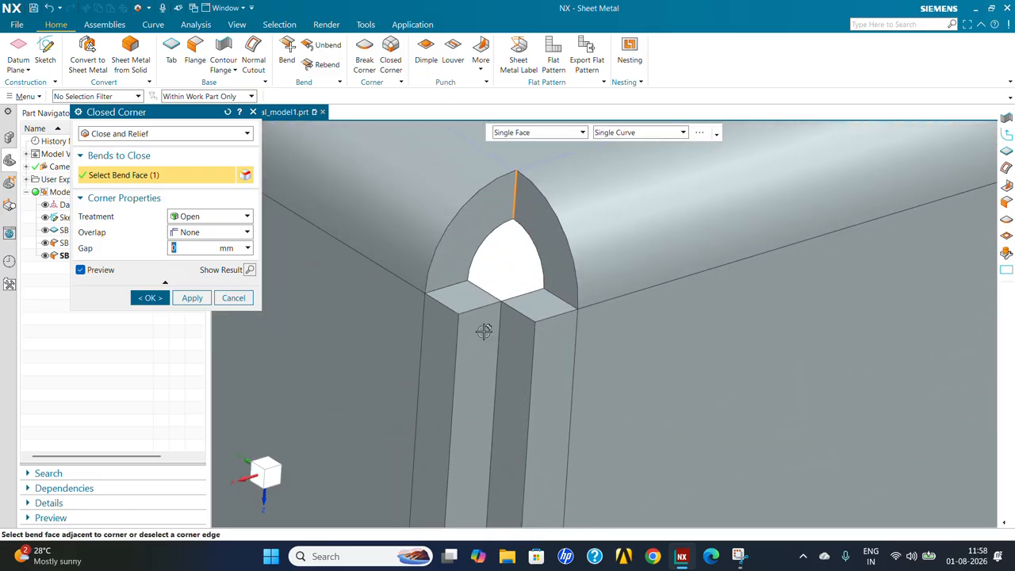
# Step: Change the corner treatment to Closed and examine the preview at the corner
pyautogui.click(236, 219)
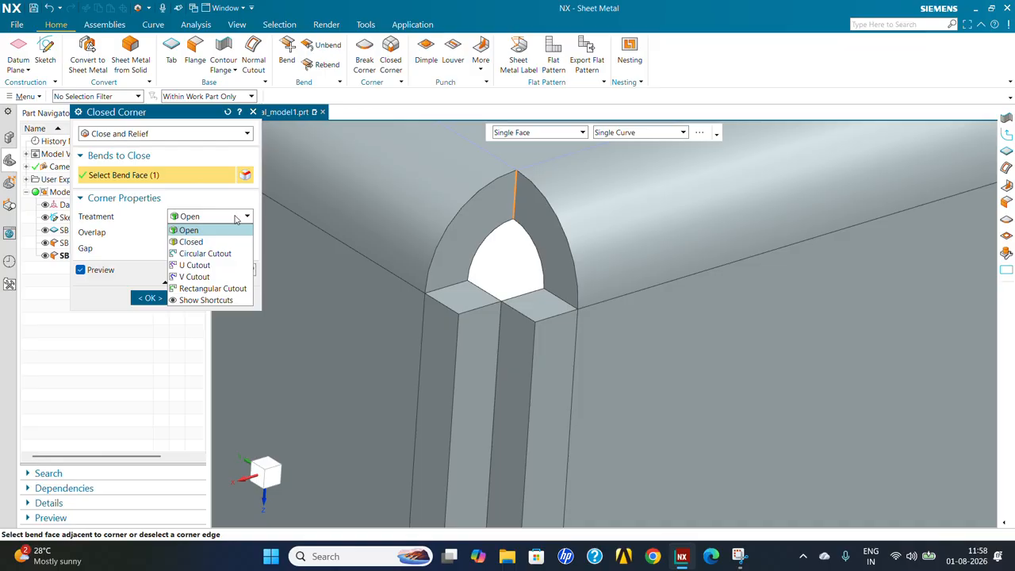
pyautogui.click(203, 242)
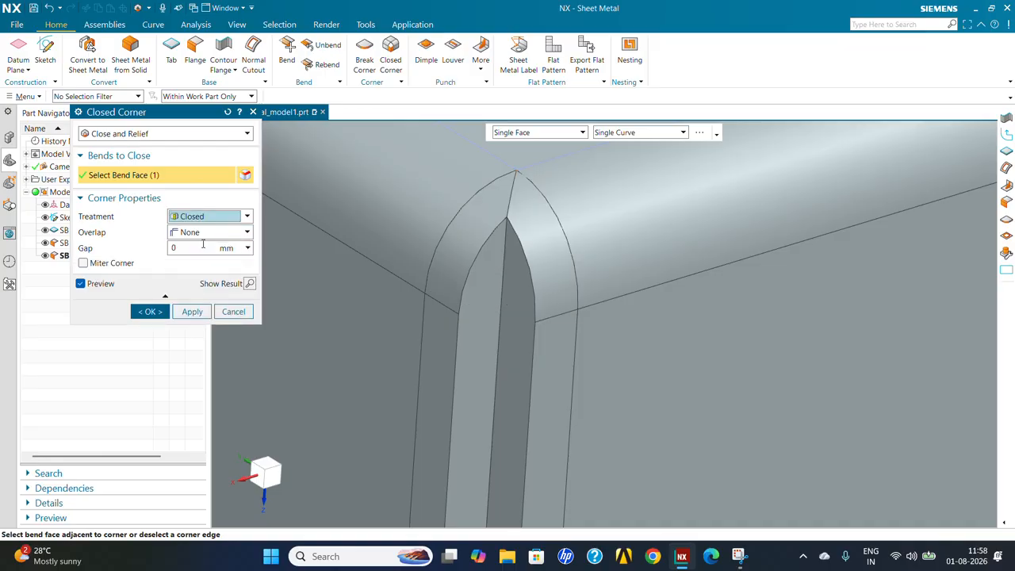
pyautogui.scroll(-5, 595, 163)
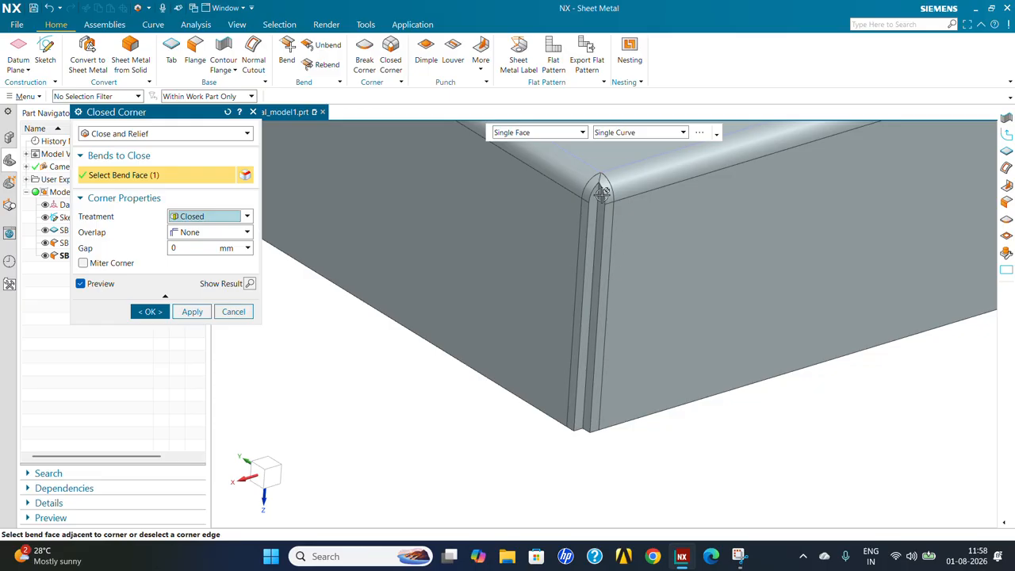
pyautogui.scroll(3, 601, 192)
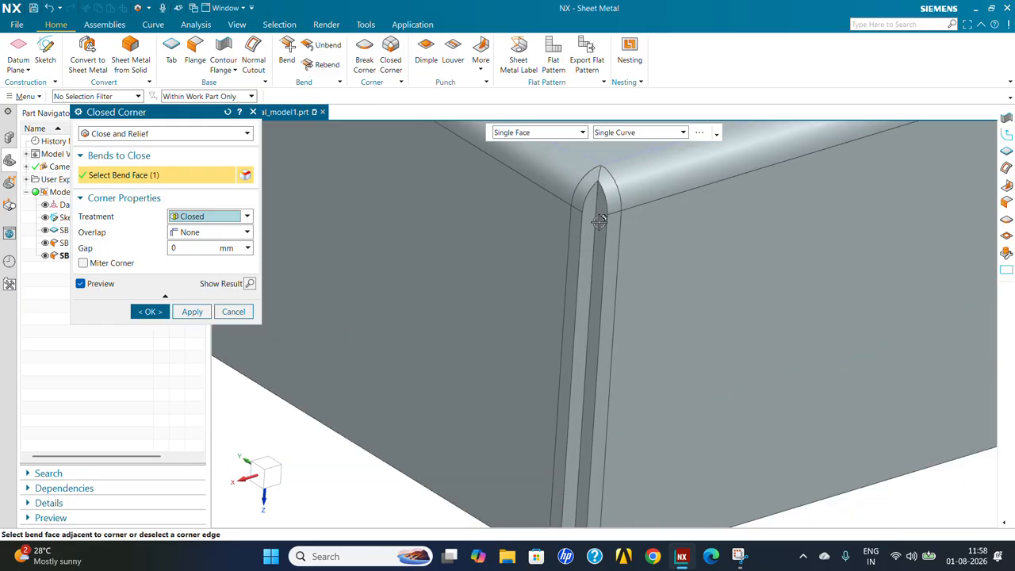
# Step: Change the corner treatment to Circular Cutout with a 5 mm relief diameter and inspect the preview at the corner
pyautogui.moveTo(598, 222); pyautogui.dragTo(610, 240, button='middle')
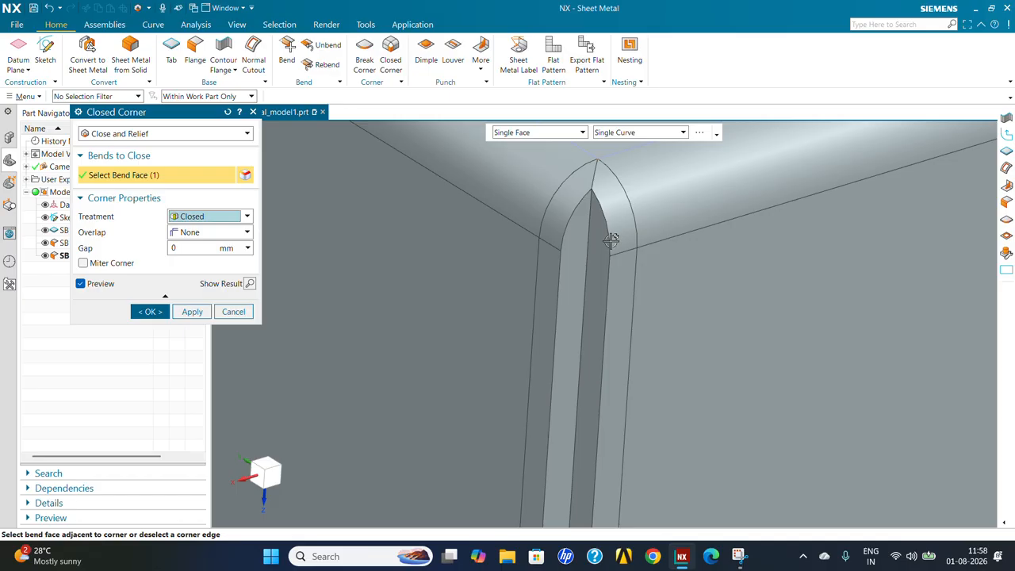
pyautogui.click(204, 218)
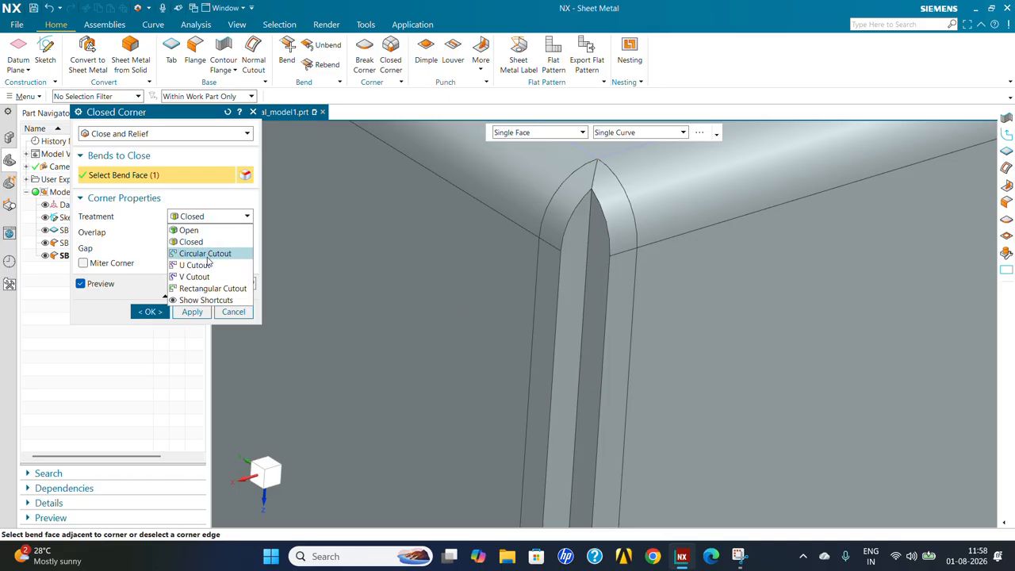
pyautogui.click(206, 254)
pyautogui.scroll(-4, 661, 162)
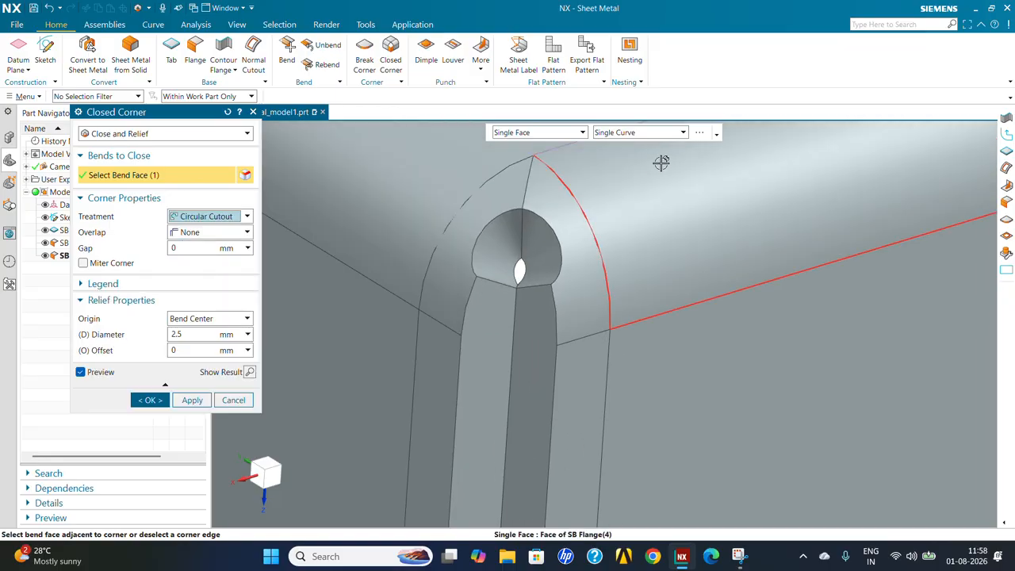
pyautogui.moveTo(207, 336); pyautogui.dragTo(135, 344)
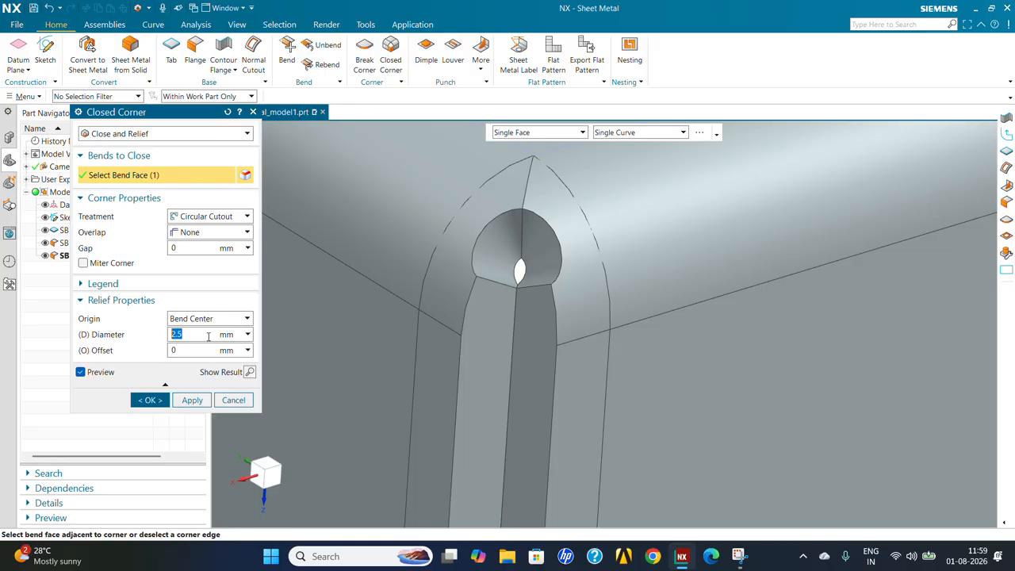
pyautogui.write('5')
pyautogui.press('Return')
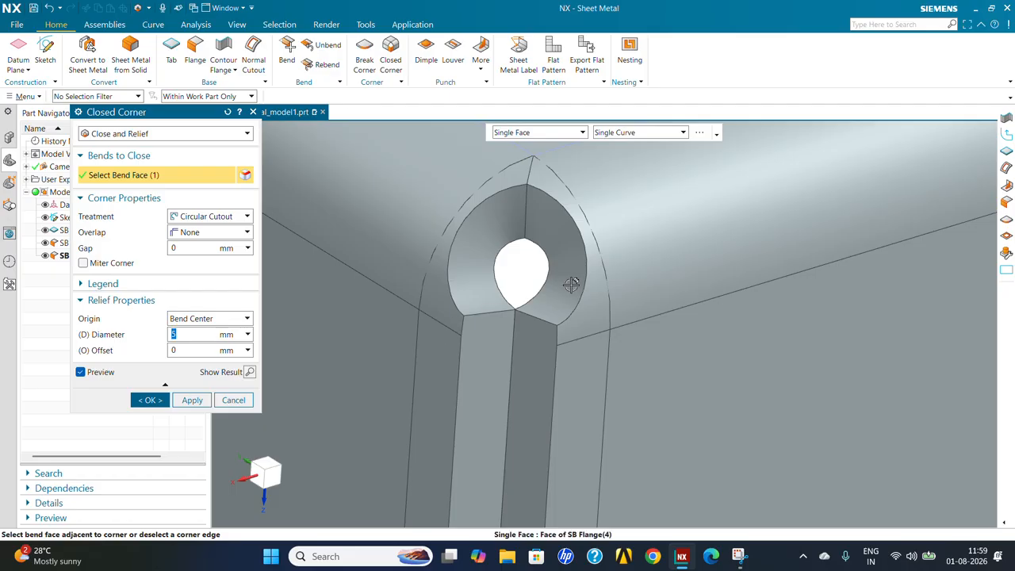
pyautogui.scroll(-3, 566, 284)
pyautogui.scroll(3, 543, 258)
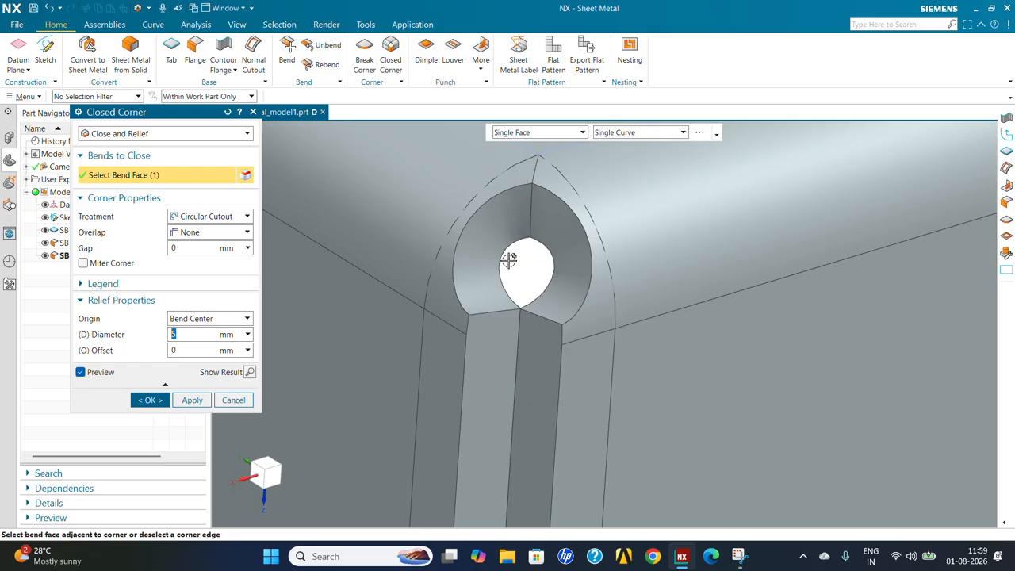
# Step: Examine the legend diagram explaining the circular relief's diameter and offset, and collapse it
pyautogui.click(191, 286)
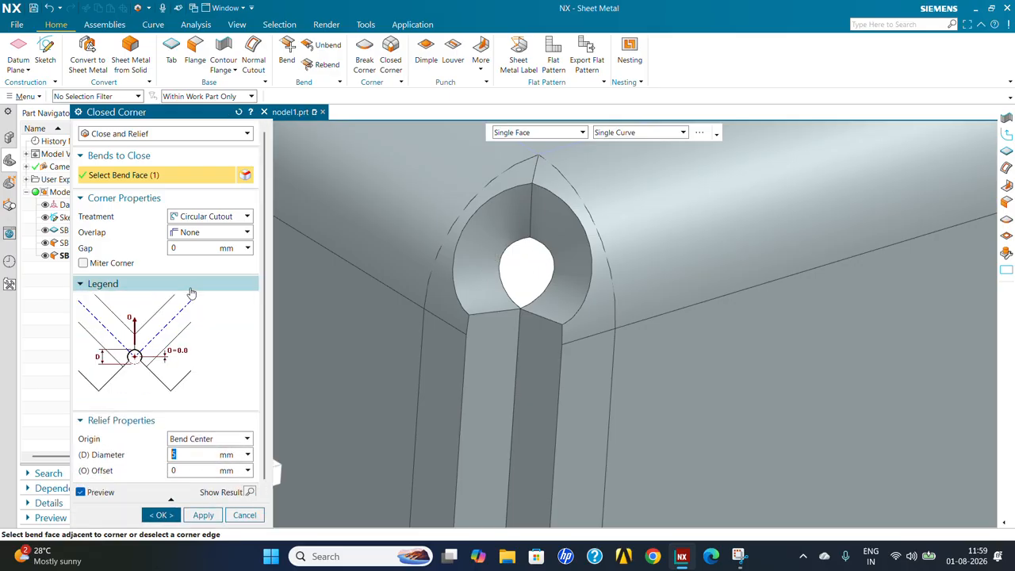
pyautogui.click(190, 287)
pyautogui.click(190, 287)
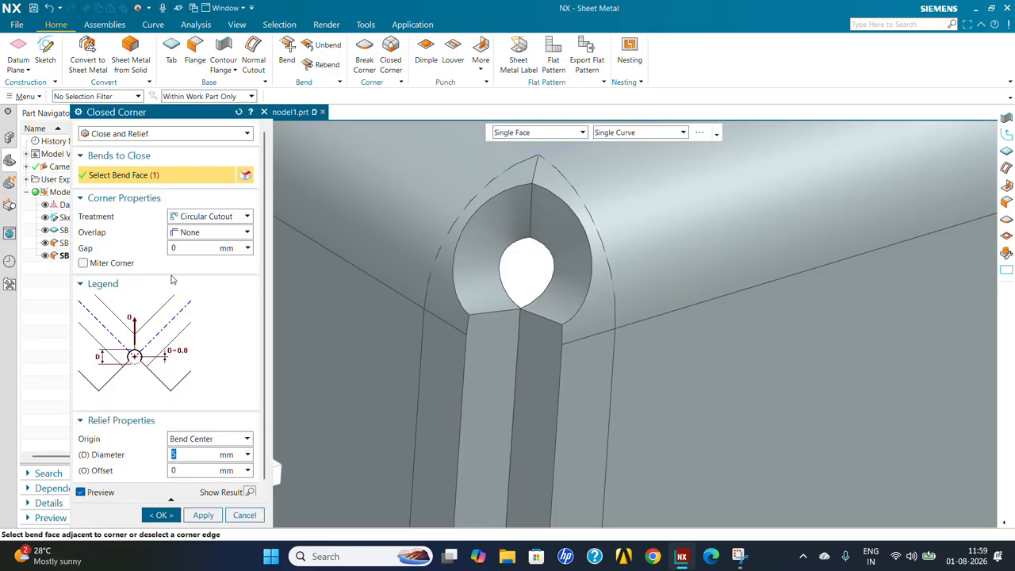
pyautogui.click(165, 286)
pyautogui.click(163, 286)
pyautogui.click(164, 286)
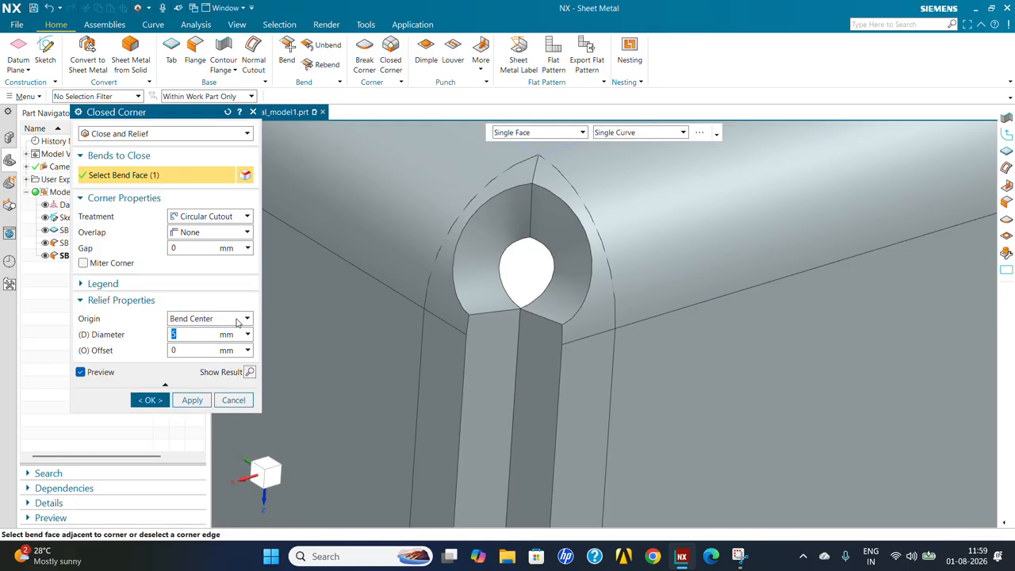
# Step: Try Corner Point as the origin of the circular relief, inspect the preview, and restore the origin to Bend Center
pyautogui.click(236, 321)
pyautogui.click(236, 321)
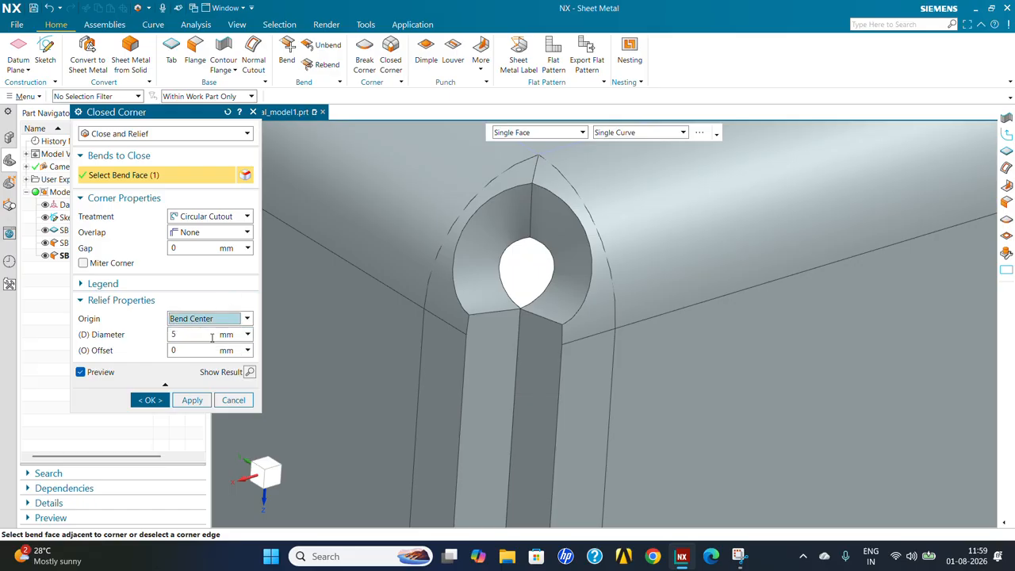
pyautogui.click(212, 321)
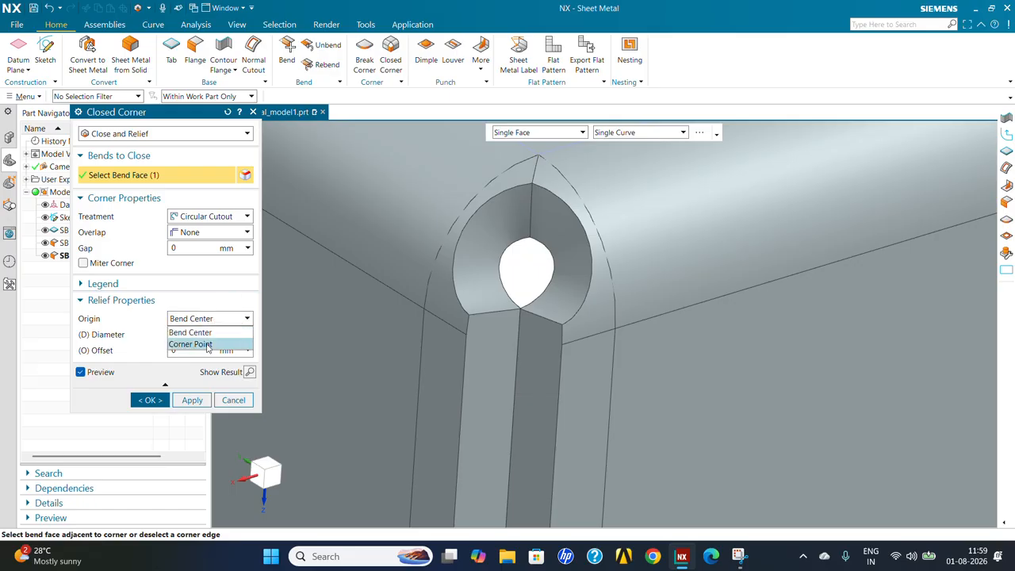
pyautogui.click(207, 346)
pyautogui.moveTo(482, 224); pyautogui.dragTo(543, 209, button='middle')
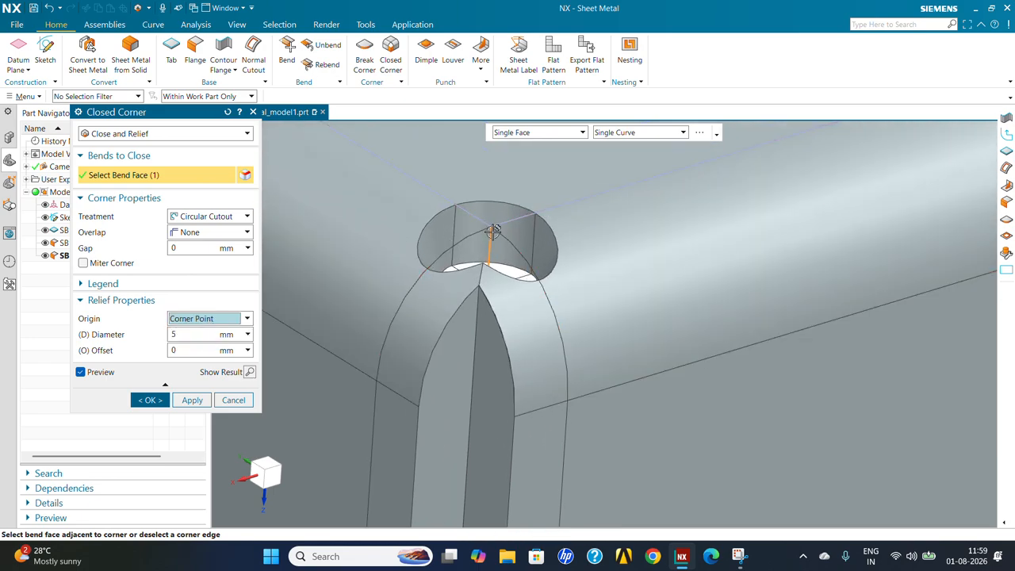
pyautogui.click(200, 324)
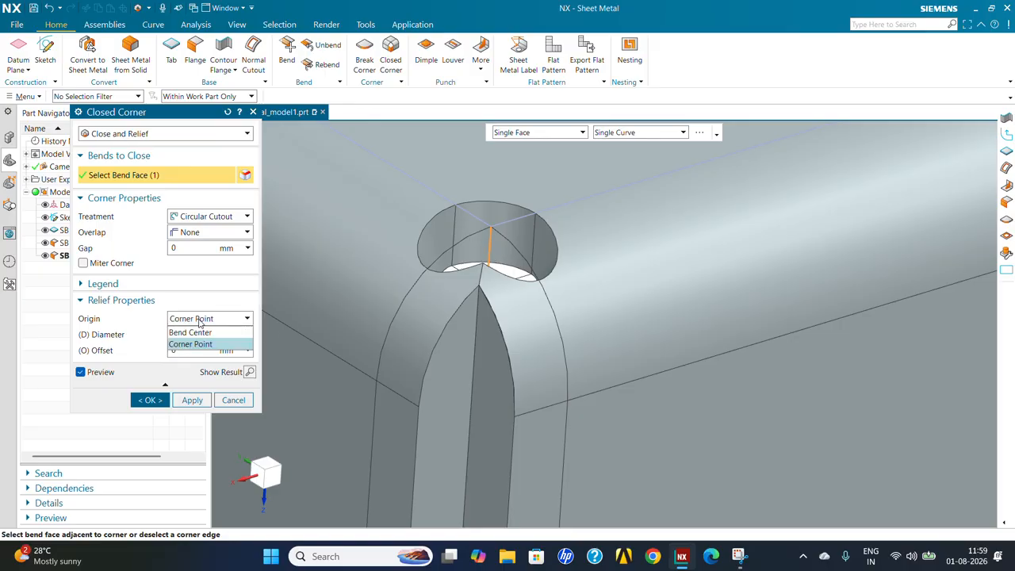
pyautogui.click(198, 333)
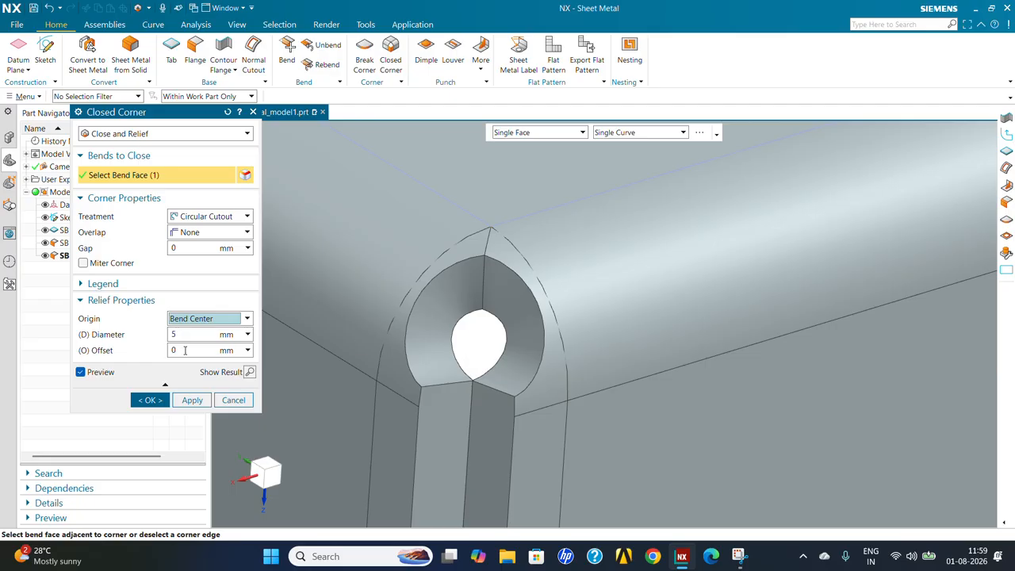
# Step: Preview the corner with the U Cutout treatment and with the V Cutout treatment
pyautogui.click(178, 219)
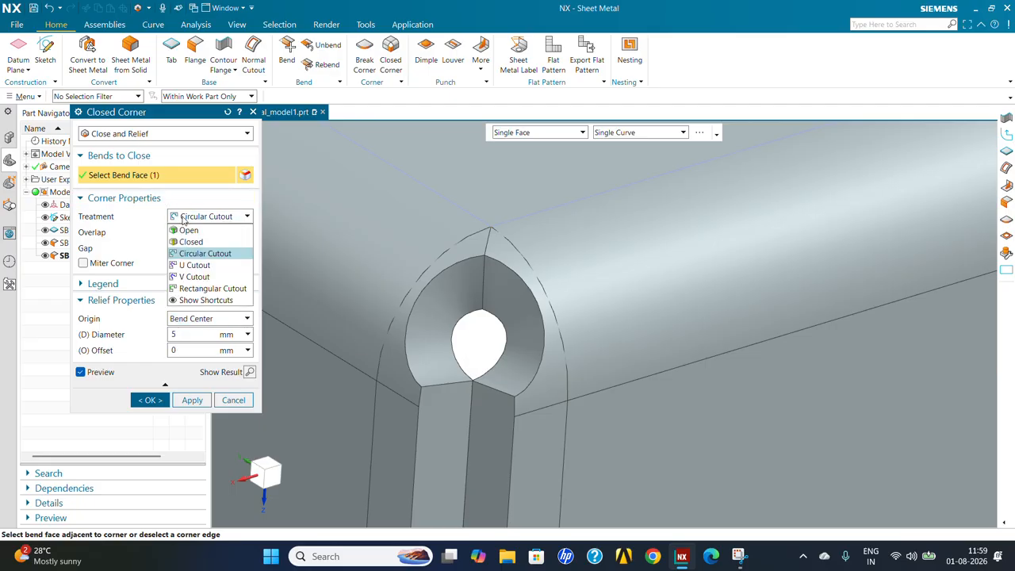
pyautogui.click(208, 269)
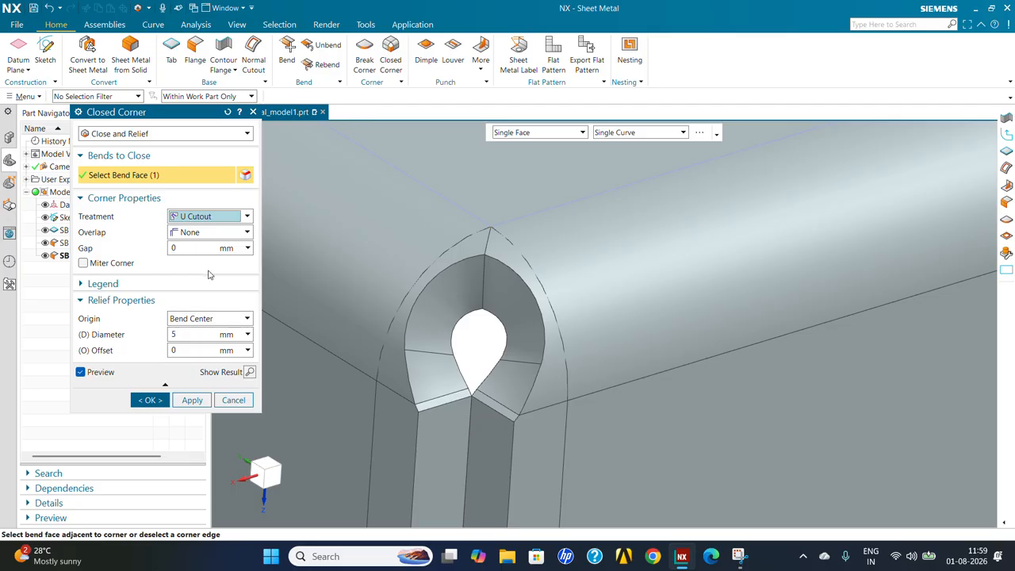
pyautogui.click(215, 221)
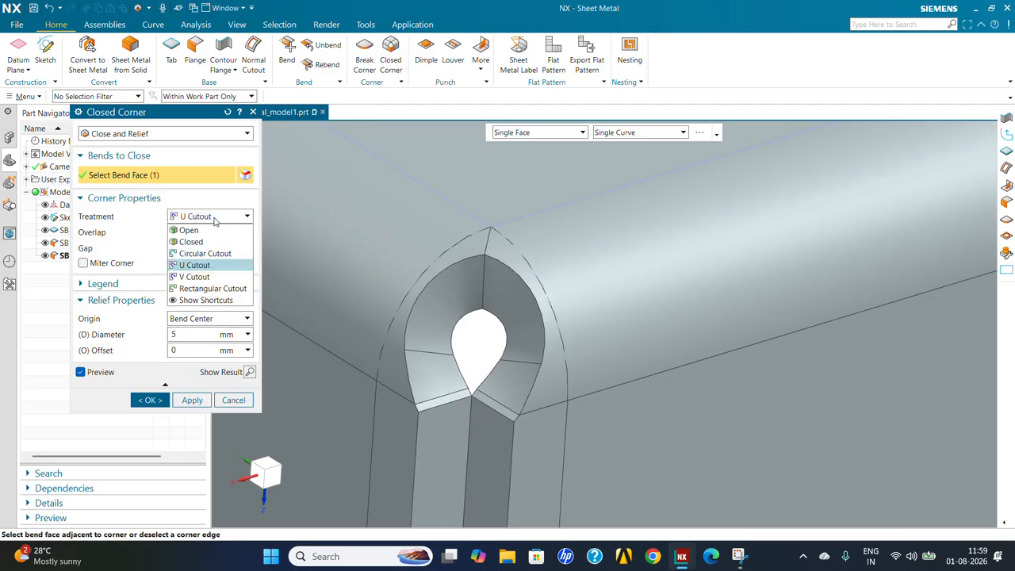
pyautogui.click(210, 277)
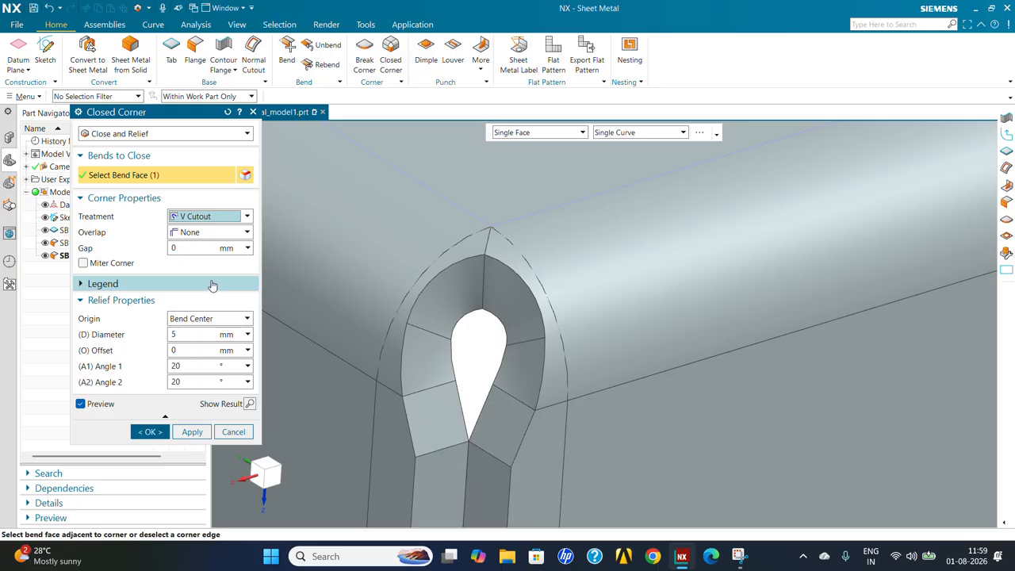
# Step: Change the corner treatment to Rectangular Cutout and set the relief length and width to 5 mm each
pyautogui.click(211, 221)
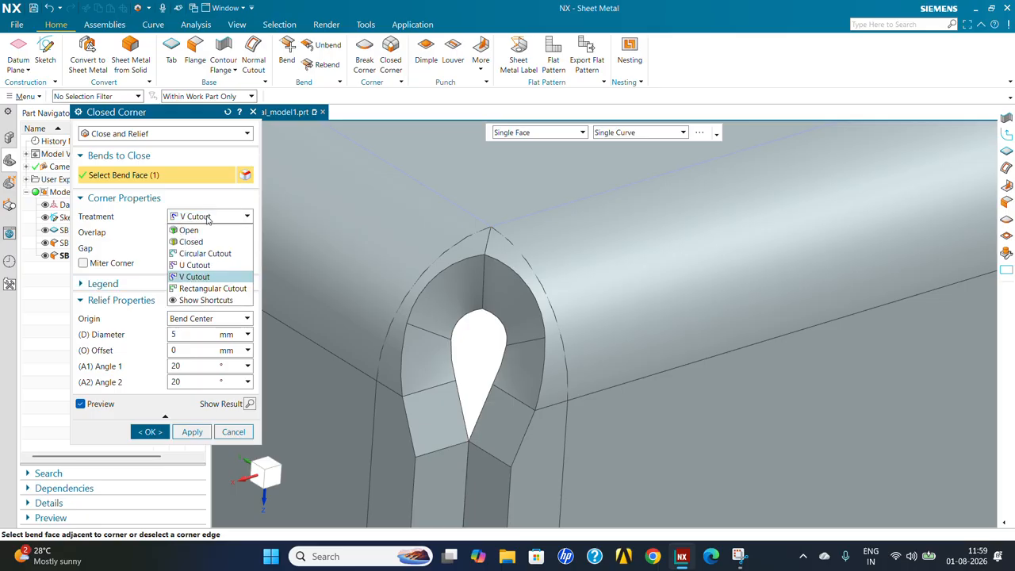
pyautogui.click(218, 290)
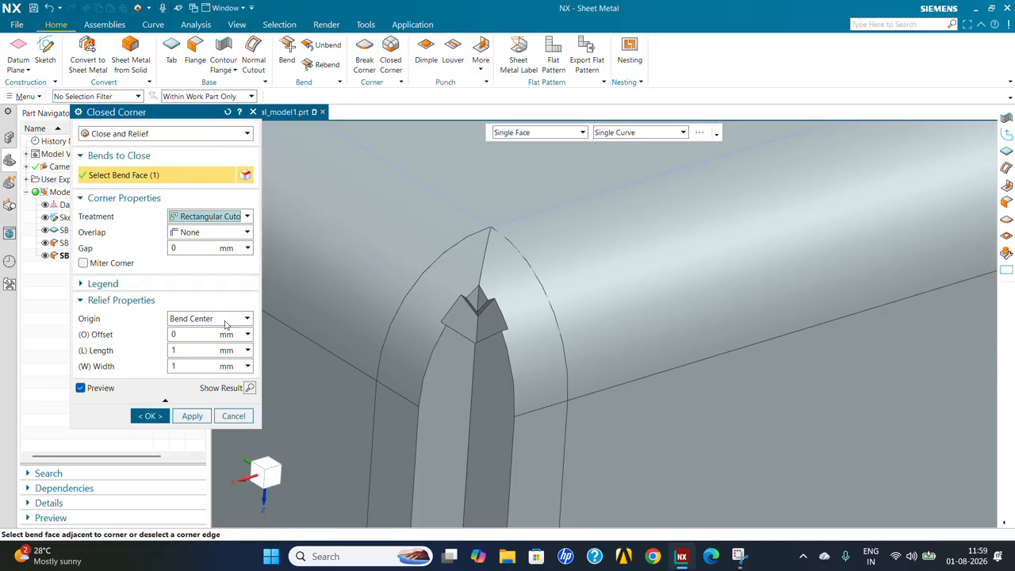
pyautogui.press('Tab')
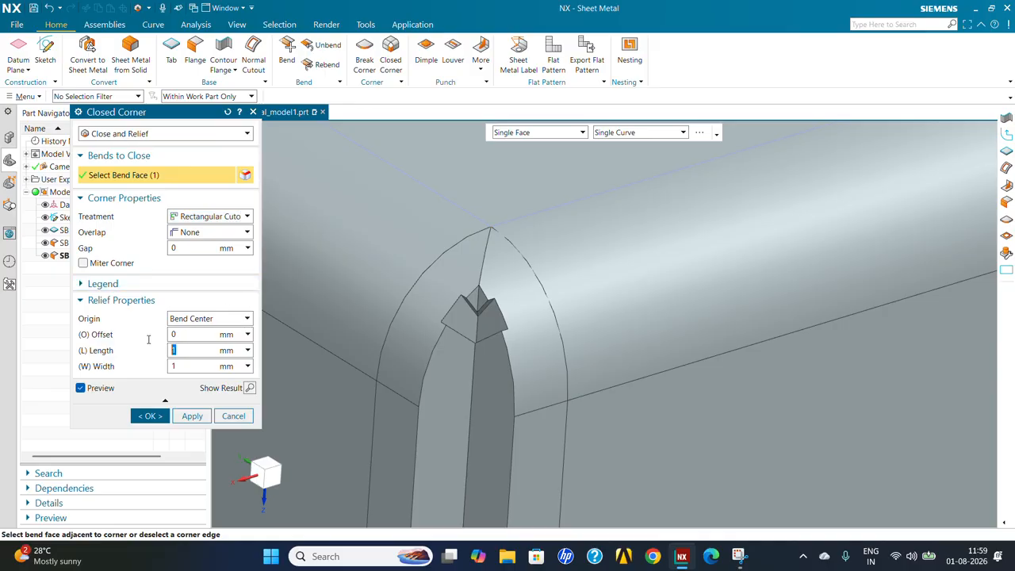
pyautogui.write('5')
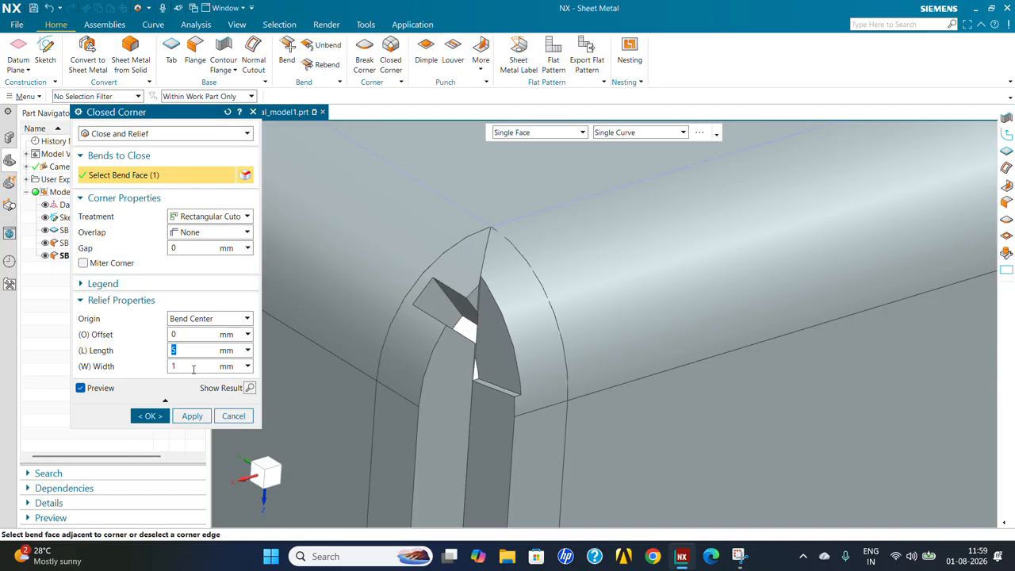
pyautogui.press('Tab')
pyautogui.write('5')
pyautogui.press('Return')
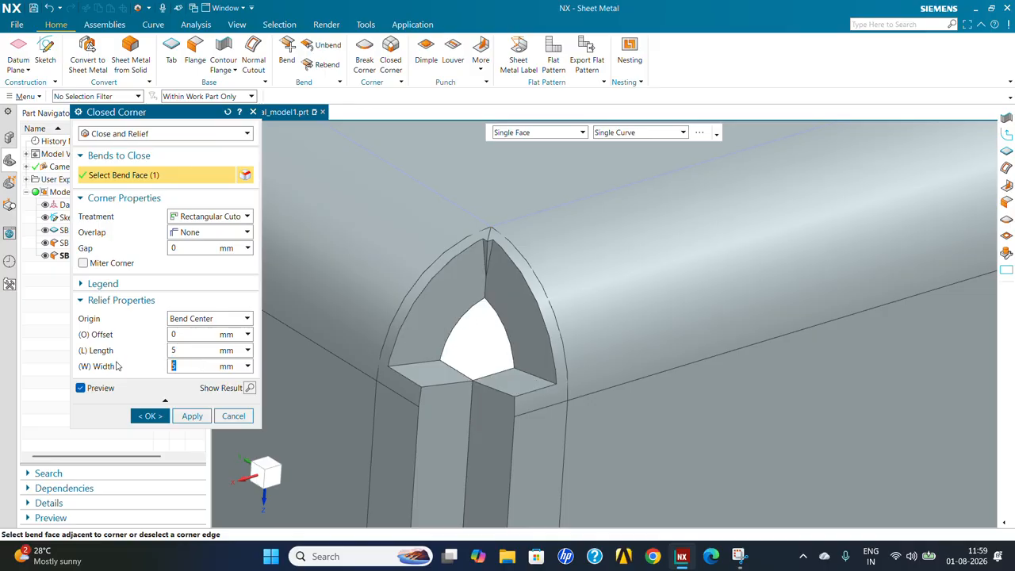